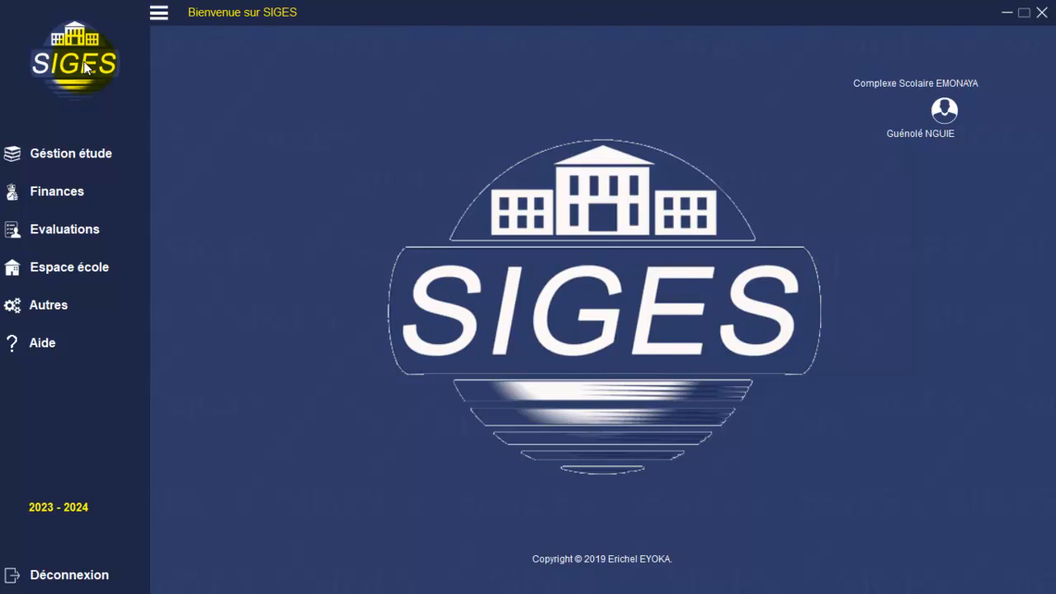
# Open the pupils' tuition fees (Droits d'écolage) page in the finance section
pyautogui.click(73, 190)
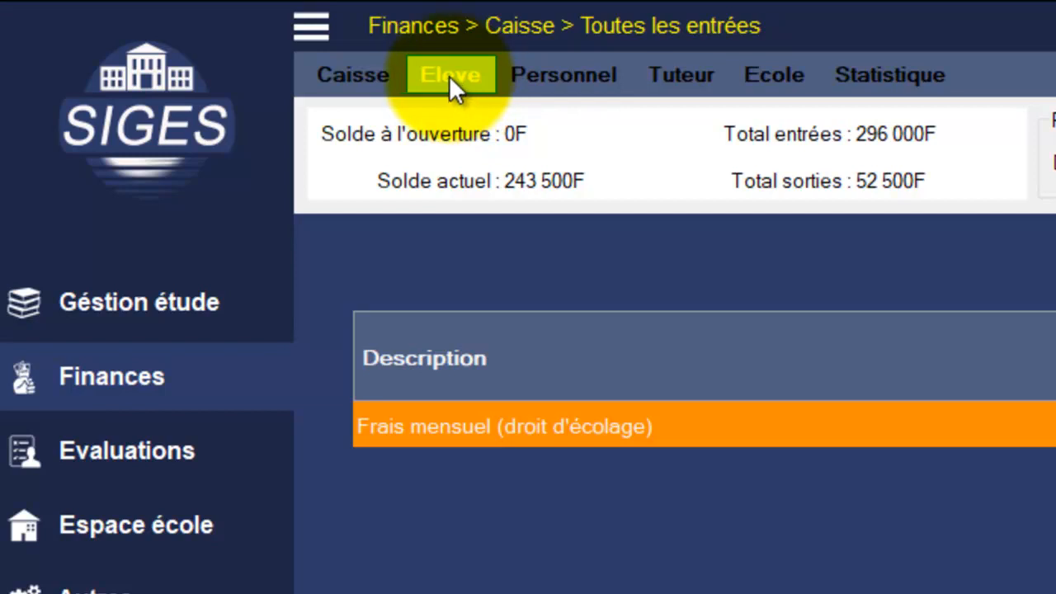
pyautogui.click(665, 73)
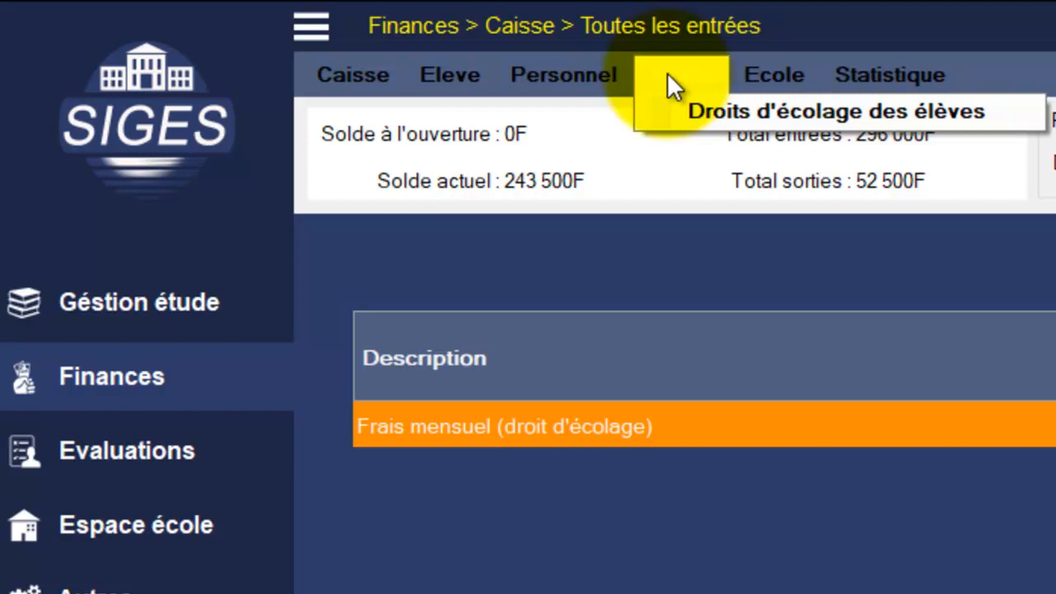
pyautogui.click(467, 84)
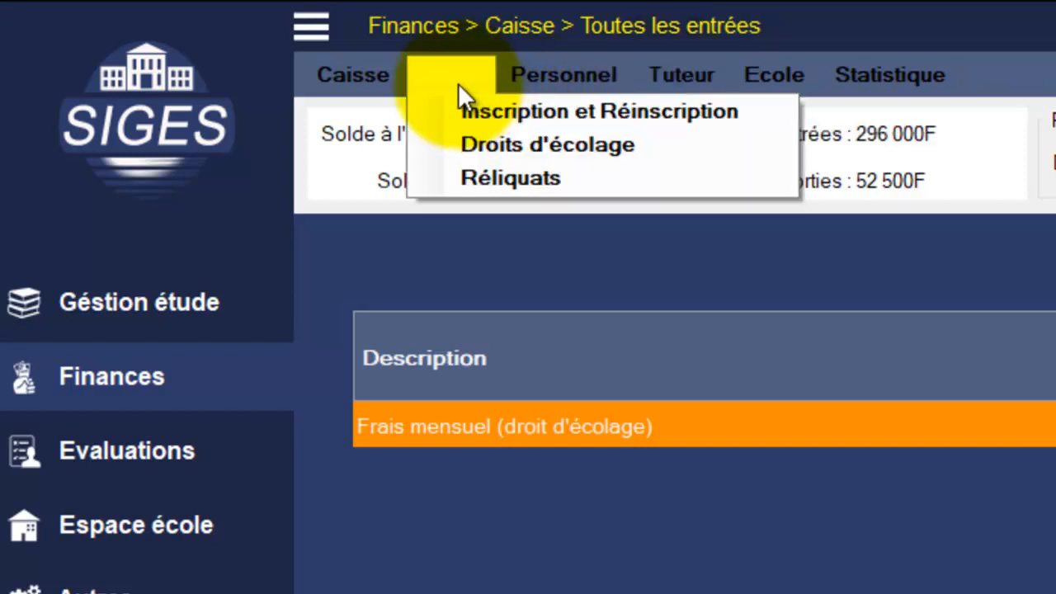
pyautogui.click(429, 82)
pyautogui.click(480, 142)
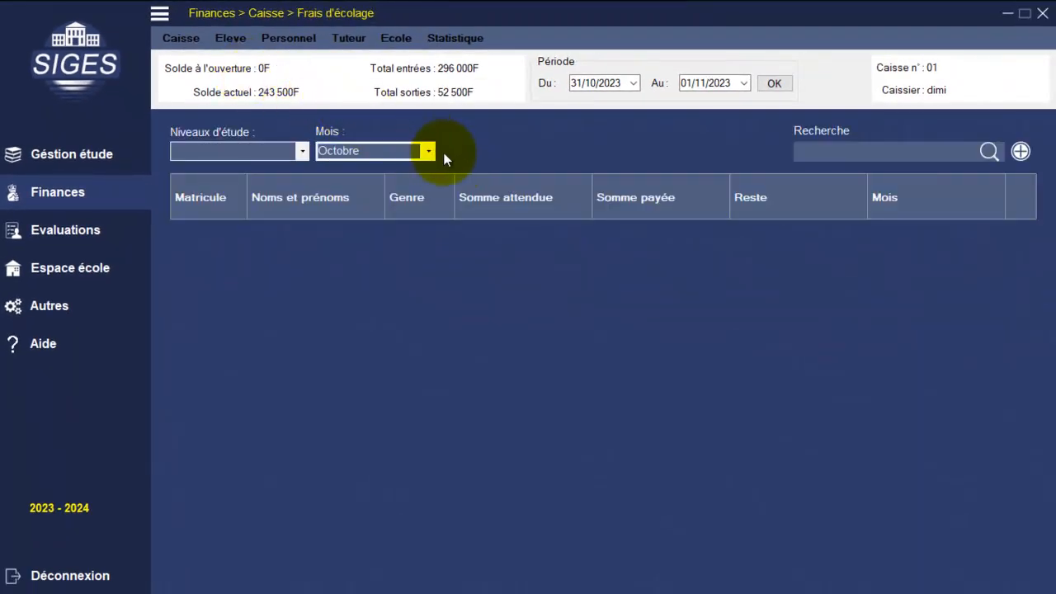
# Filter the tuition fees list to study level CE1 A and the month Octobre
pyautogui.click(302, 150)
pyautogui.click(241, 169)
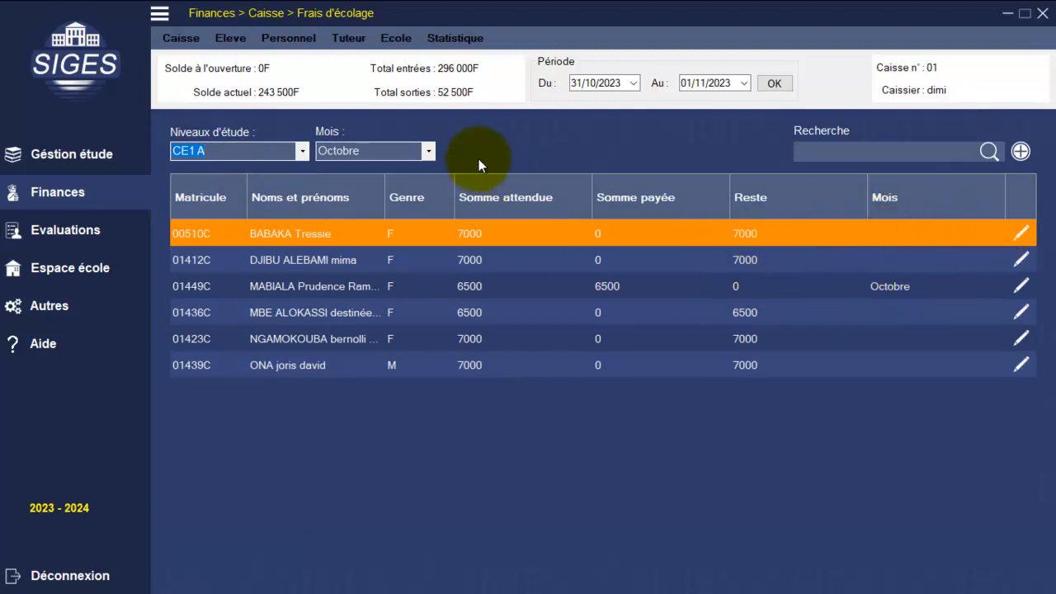
pyautogui.click(392, 155)
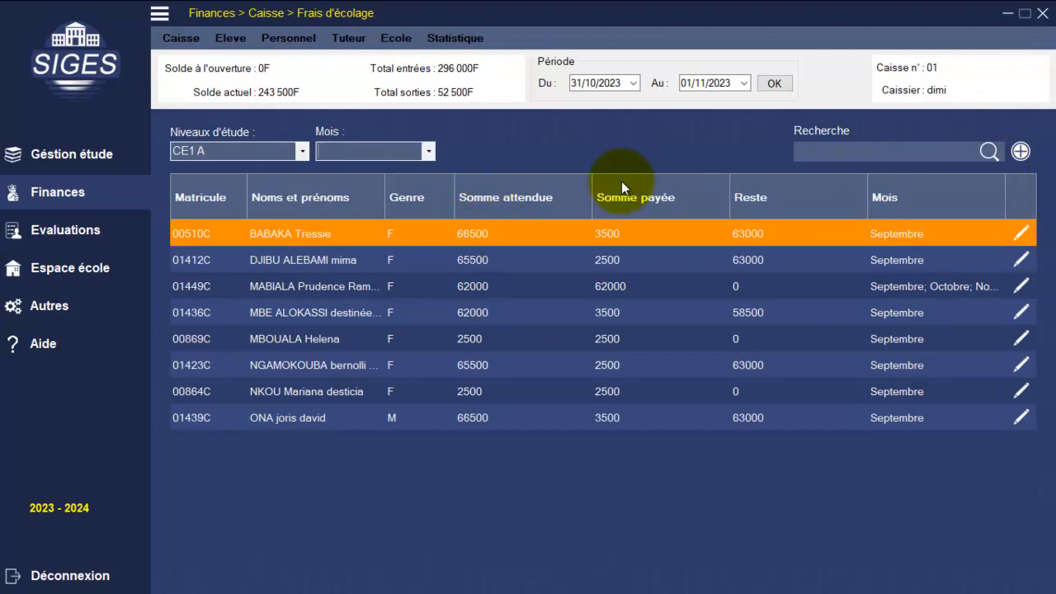
pyautogui.click(428, 151)
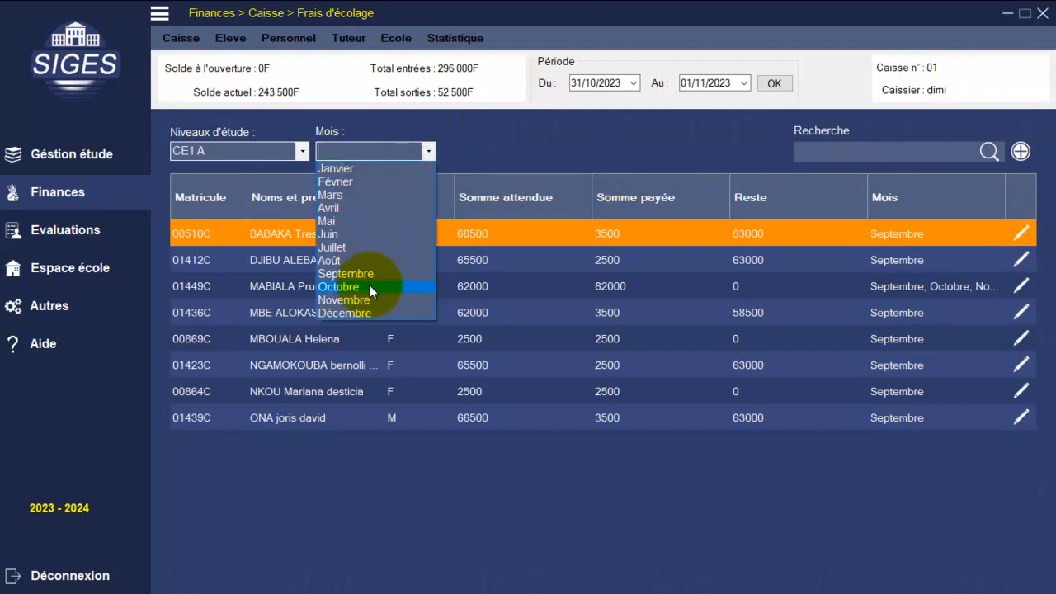
pyautogui.click(369, 286)
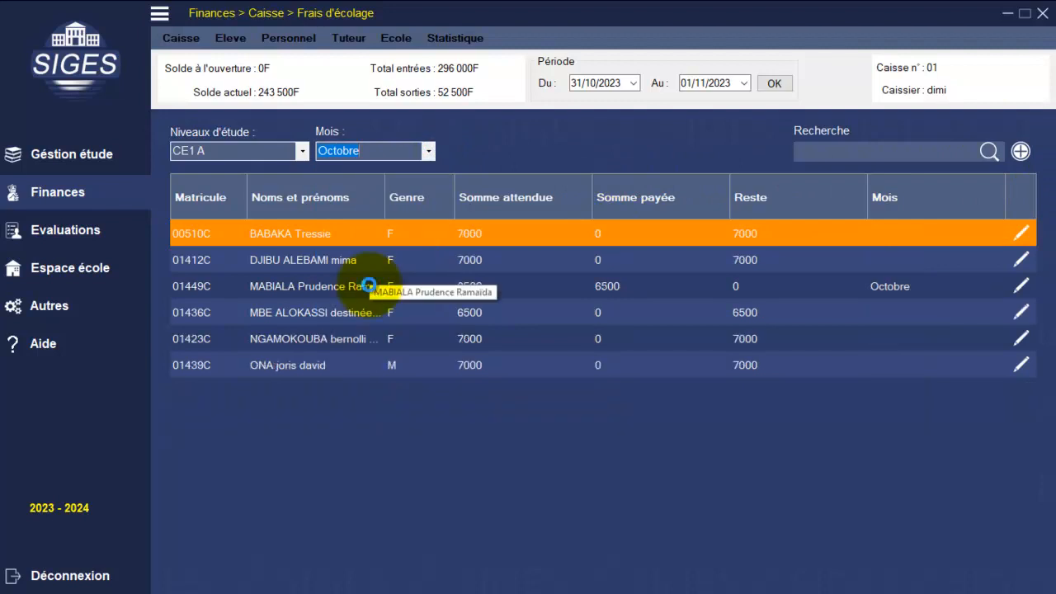
pyautogui.press('Down')
pyautogui.press('Down')
pyautogui.press('Up')
pyautogui.press('Up')
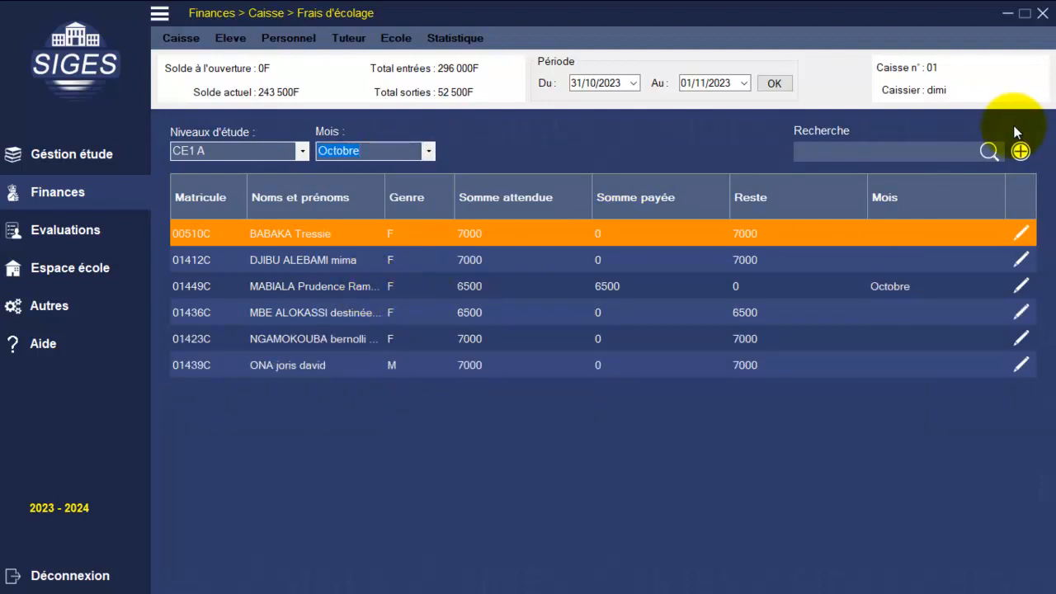
# Open the first listed pupil's fee record and register a 4500 payment for Octobre
pyautogui.click(1023, 235)
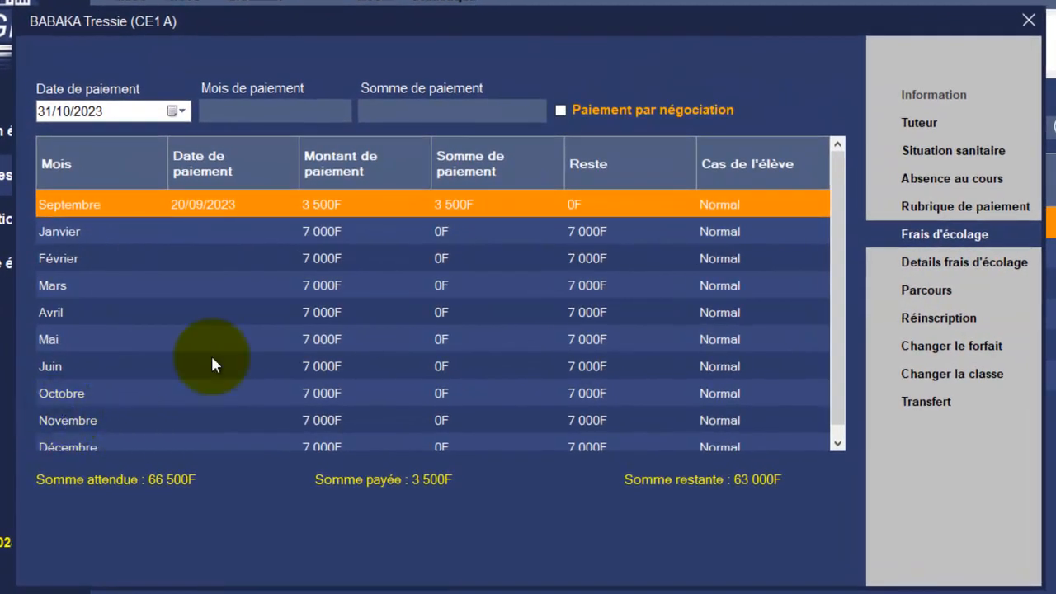
pyautogui.click(151, 399)
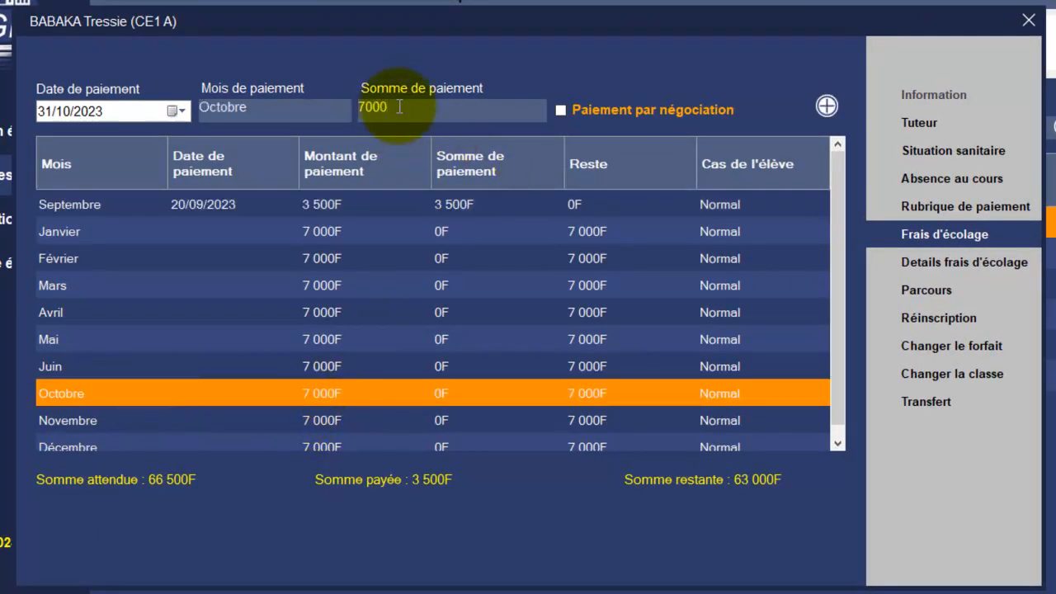
pyautogui.moveTo(395, 106); pyautogui.dragTo(348, 103)
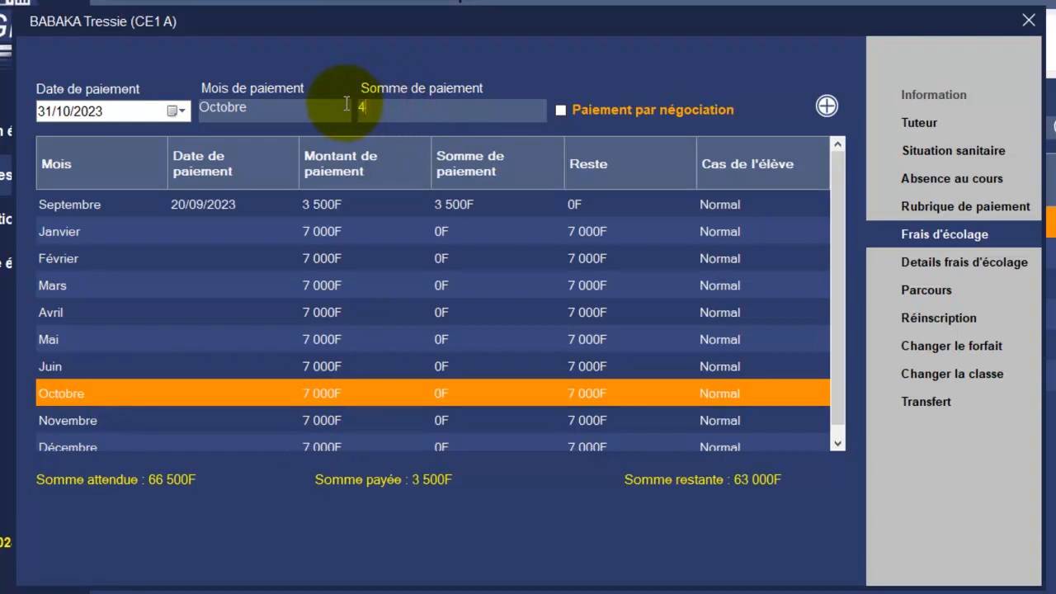
pyautogui.write('45000')
pyautogui.press('BackSpace')
pyautogui.click(826, 106)
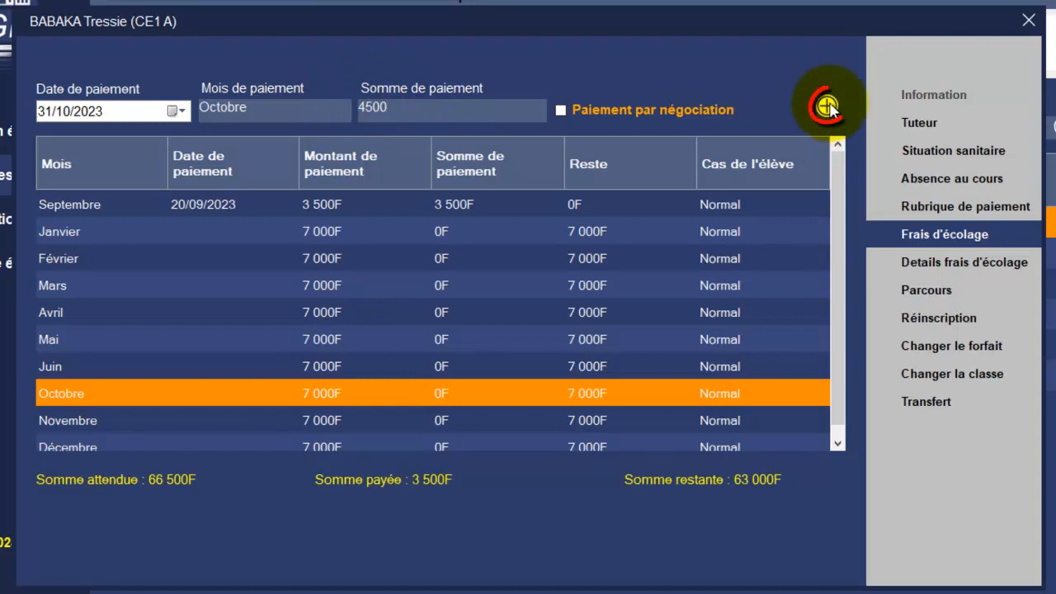
pyautogui.click(586, 371)
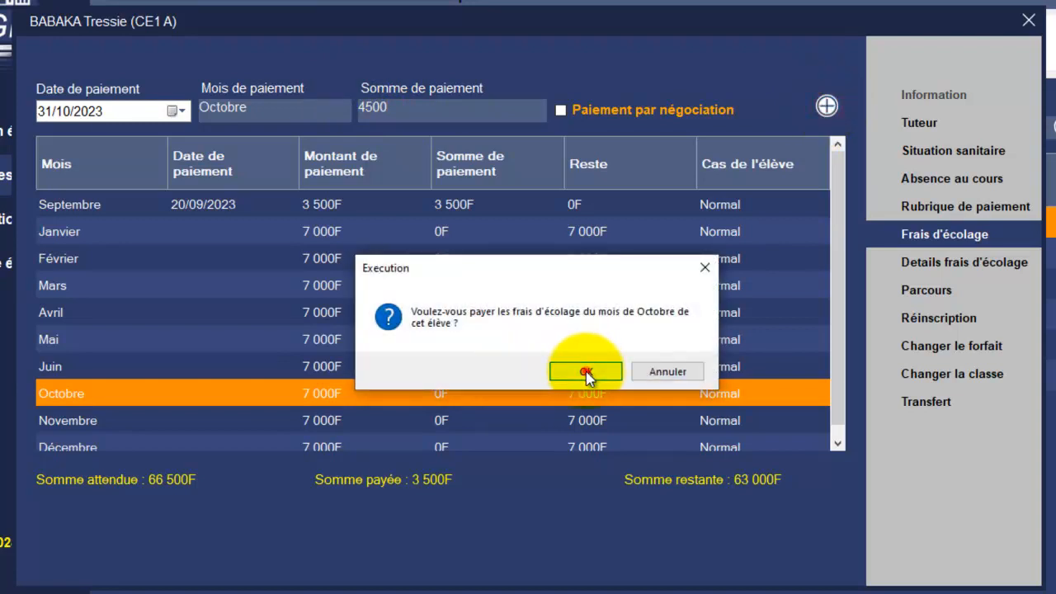
pyautogui.click(594, 372)
# Generate the payment receipt (Réçu de paiement) for the pupil's Octobre fees and look through it
pyautogui.click(172, 234)
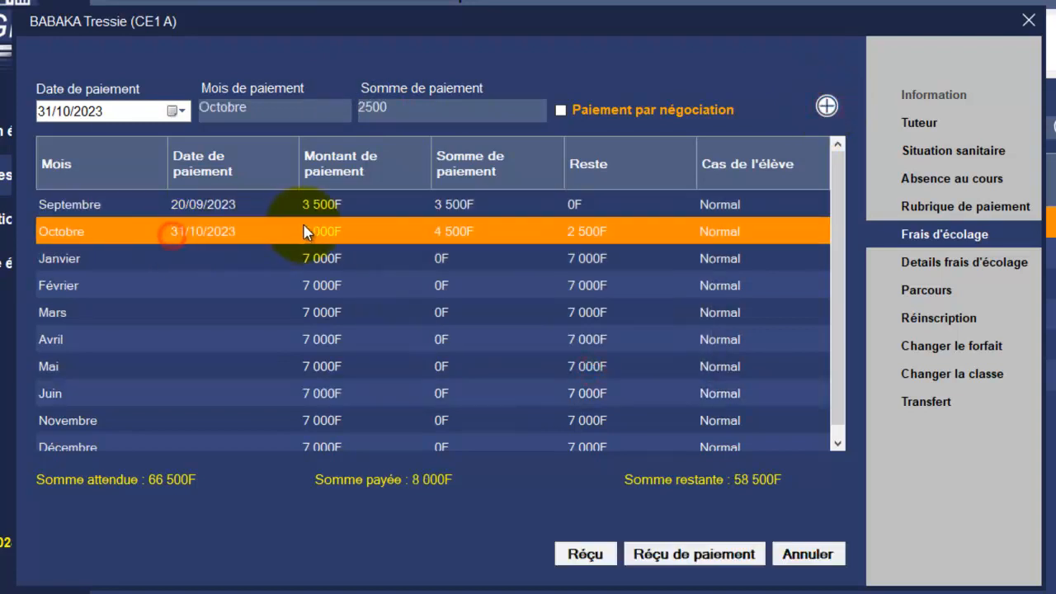
pyautogui.click(687, 555)
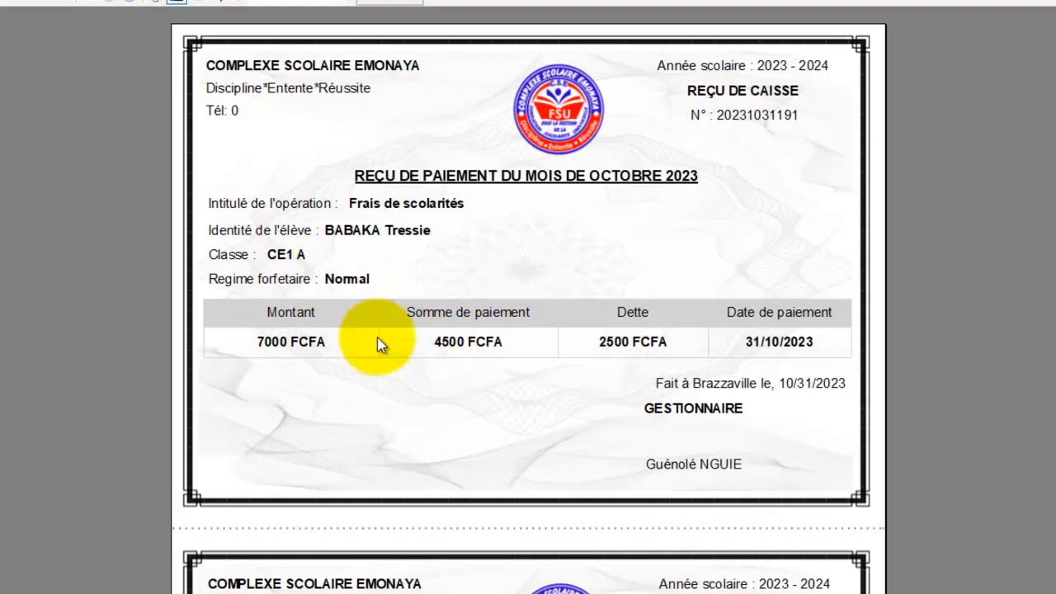
pyautogui.scroll(-3, 504, 129)
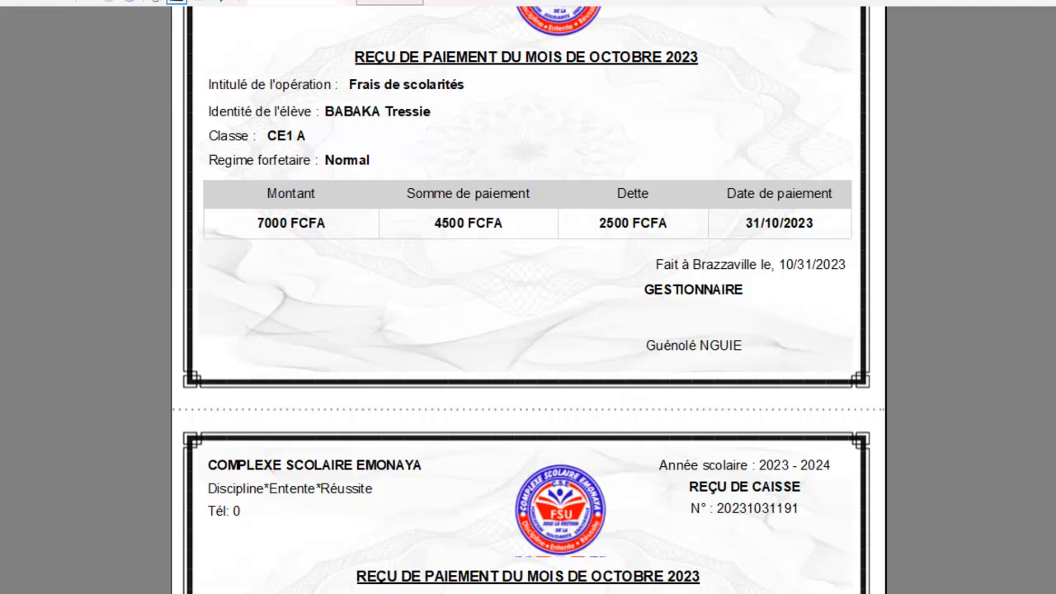
pyautogui.scroll(1, 243, 247)
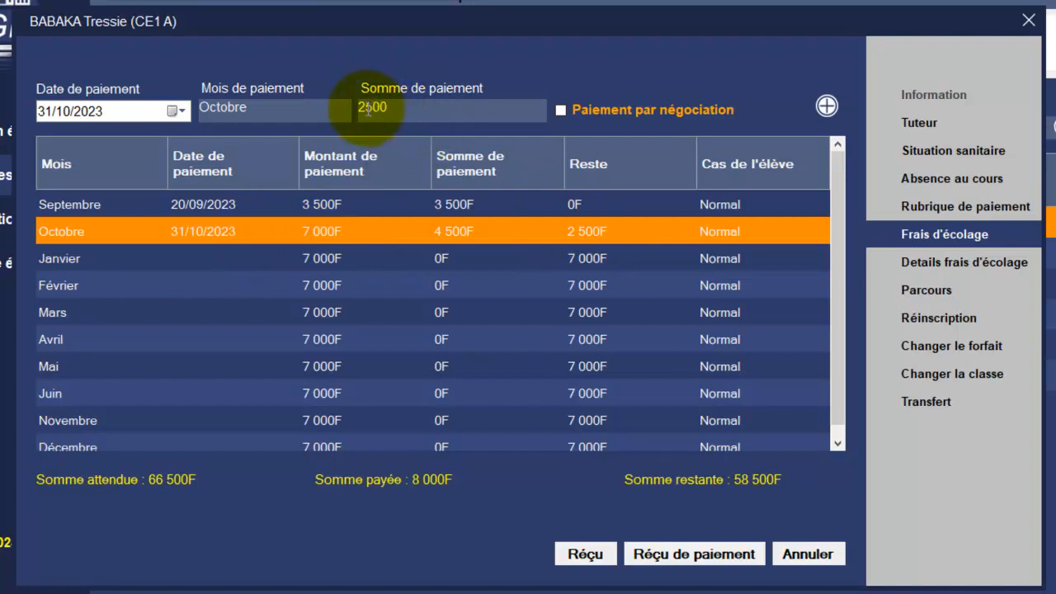
# Register a further payment of 2000 towards the pupil's Octobre fees
pyautogui.moveTo(367, 108); pyautogui.dragTo(412, 106)
pyautogui.write('000')
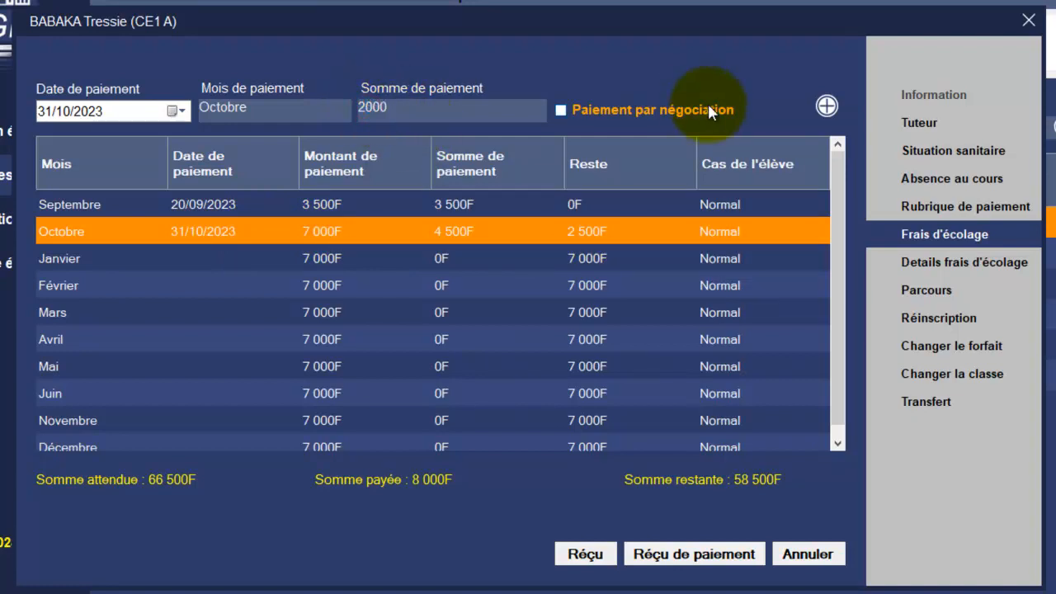
pyautogui.click(826, 106)
pyautogui.press('Return')
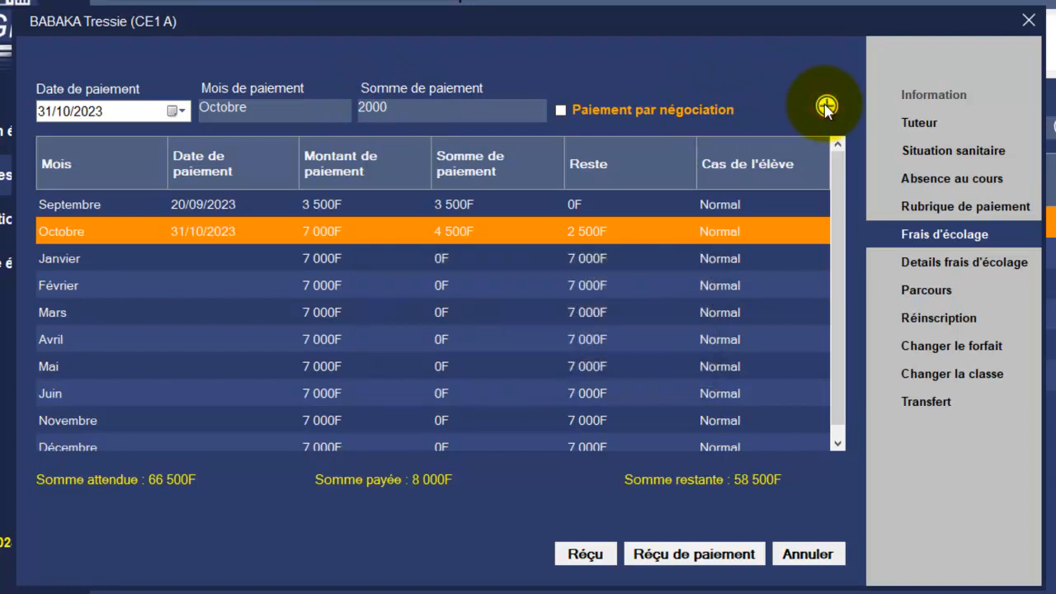
pyautogui.press('Return')
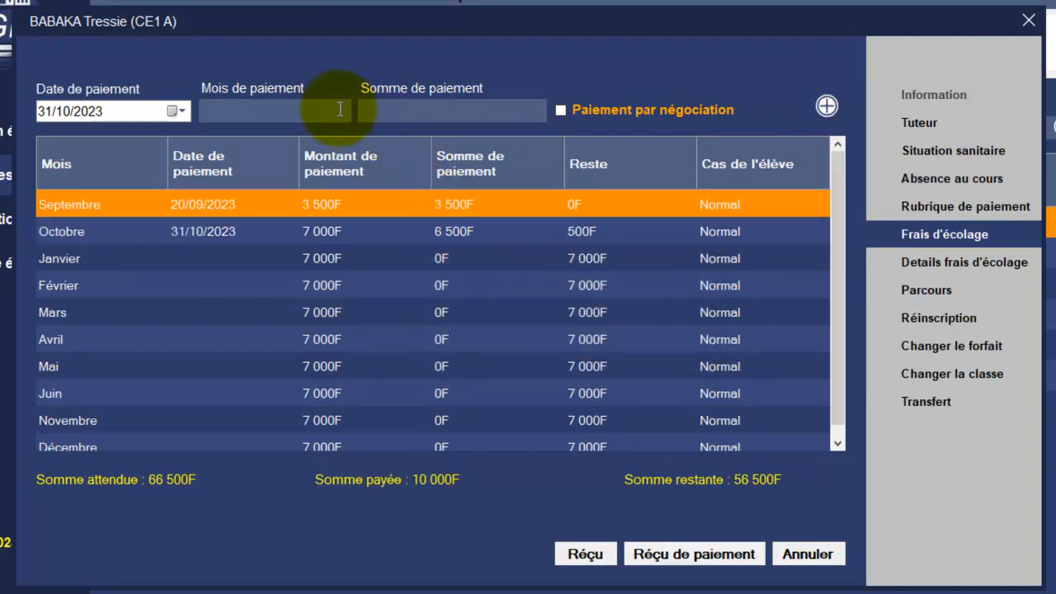
# Settle the pupil's Octobre fees with a final payment of 500
pyautogui.click(309, 230)
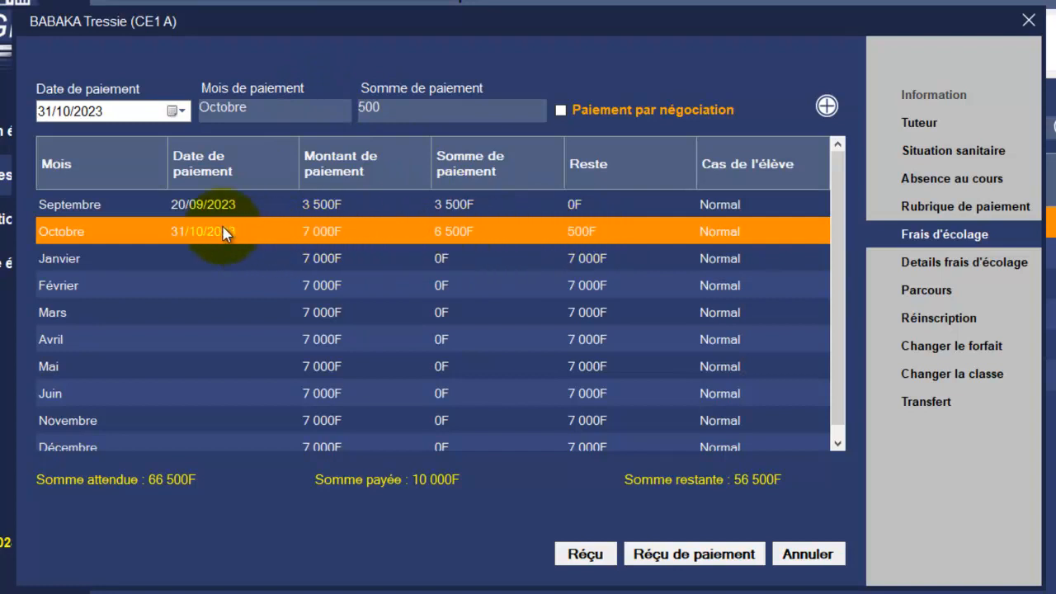
pyautogui.click(126, 231)
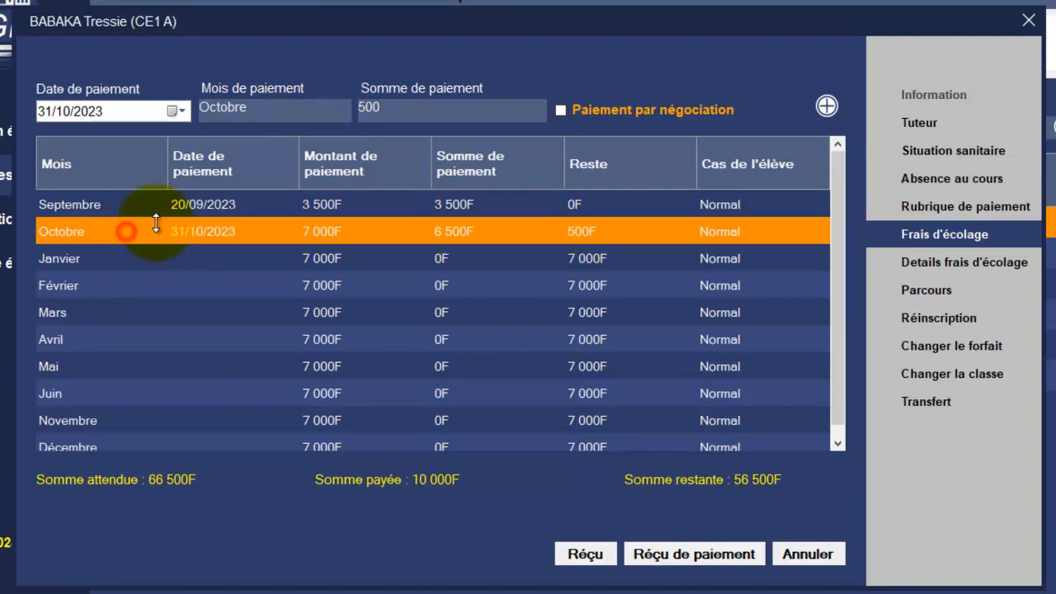
pyautogui.click(826, 104)
pyautogui.press('Return')
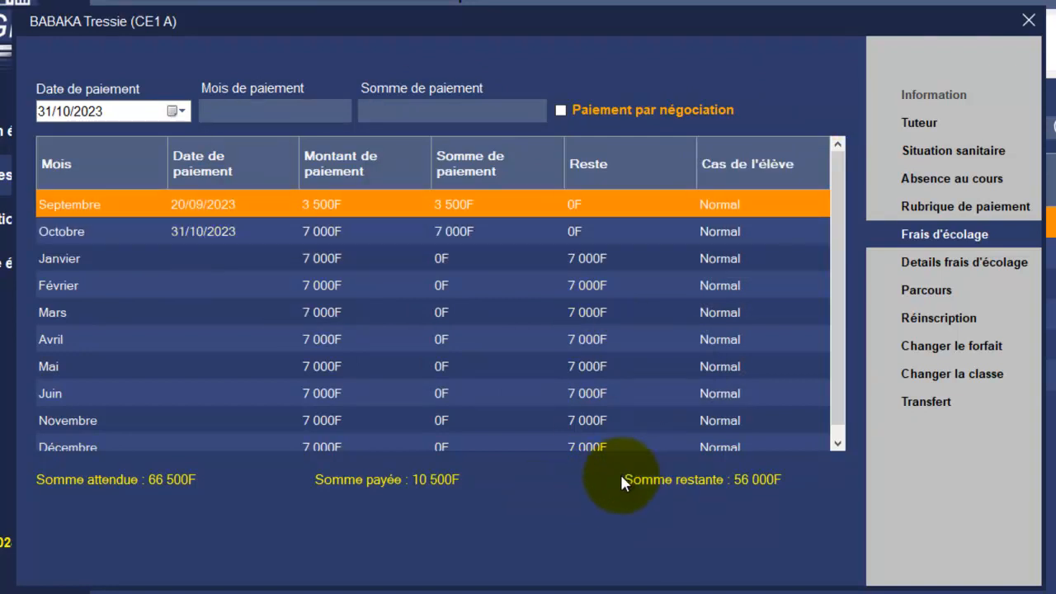
# Examine the payment rows of the unpaid months and of Octobre, and close the pupil's record
pyautogui.click(160, 261)
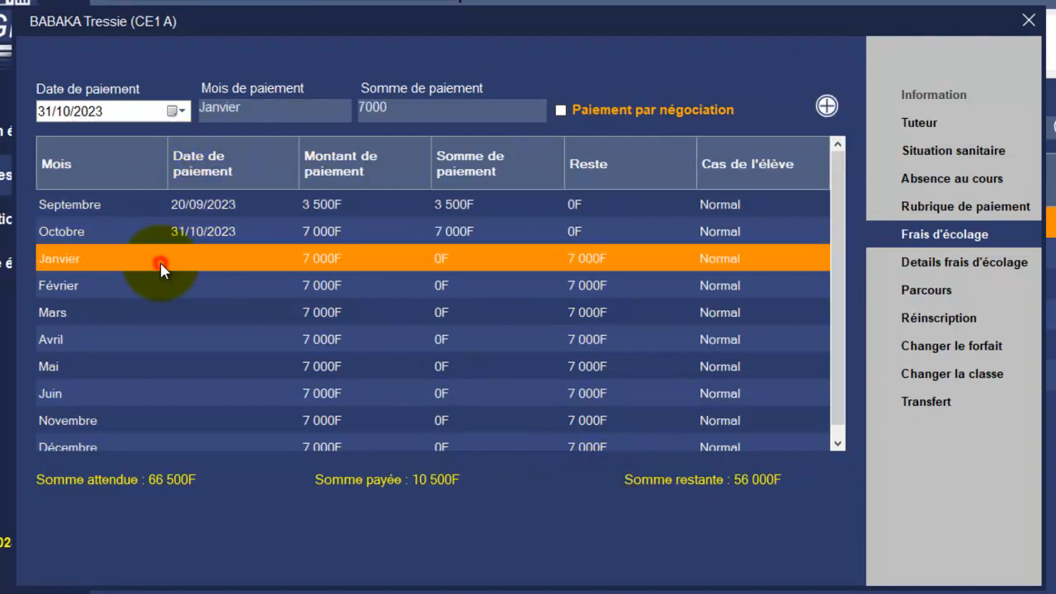
pyautogui.click(206, 289)
pyautogui.click(191, 256)
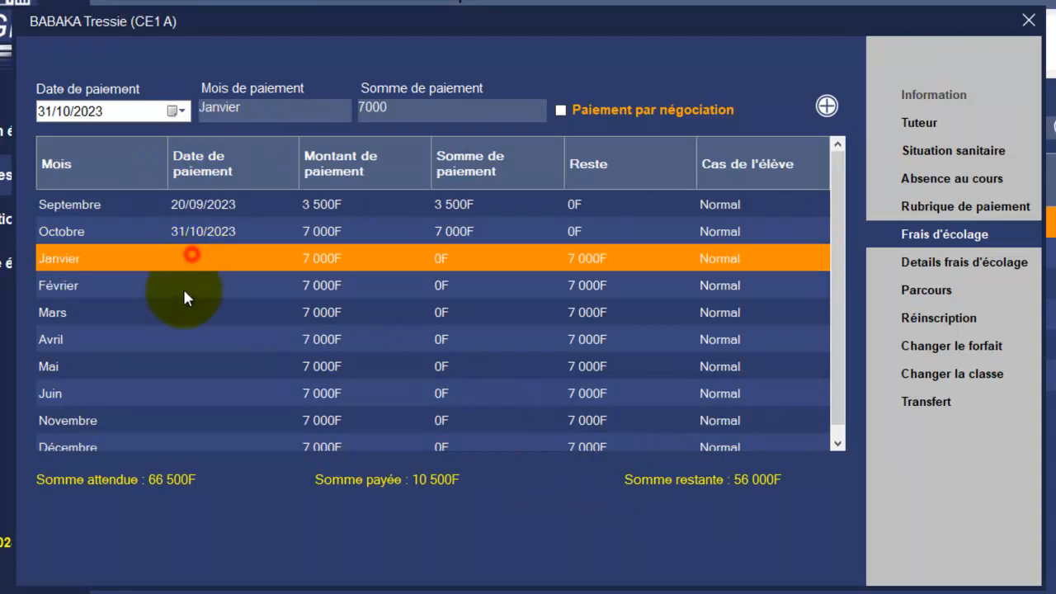
pyautogui.click(184, 289)
pyautogui.click(202, 421)
pyautogui.click(202, 446)
pyautogui.click(206, 394)
pyautogui.click(217, 320)
pyautogui.click(223, 285)
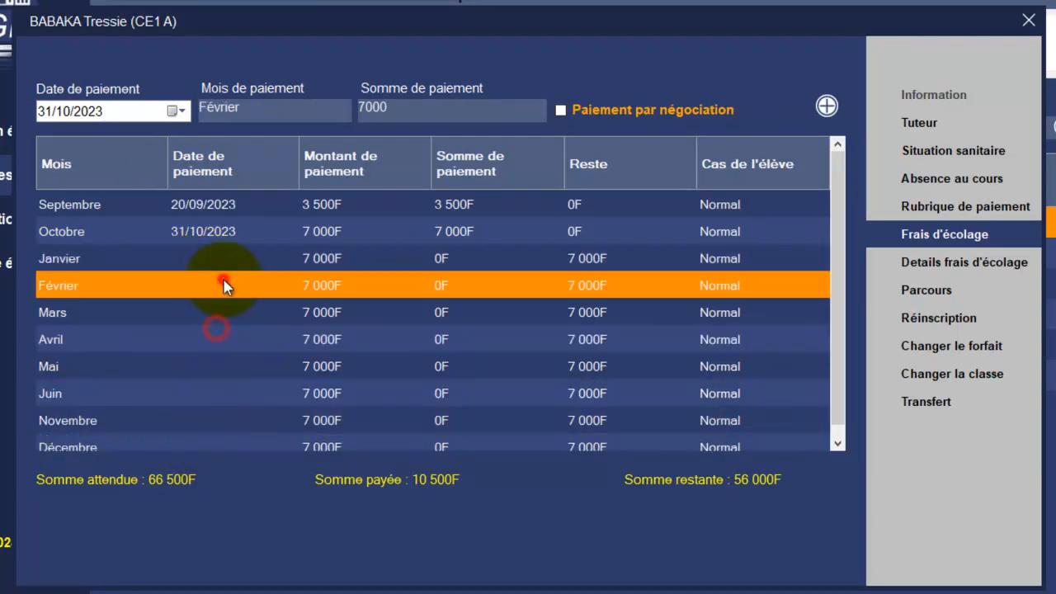
pyautogui.click(184, 234)
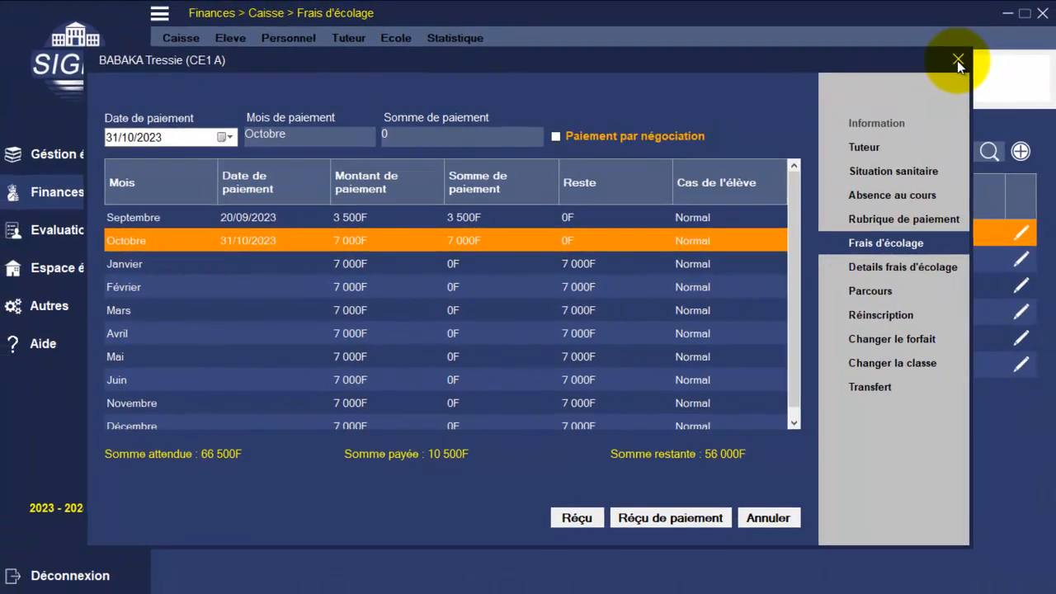
pyautogui.click(958, 59)
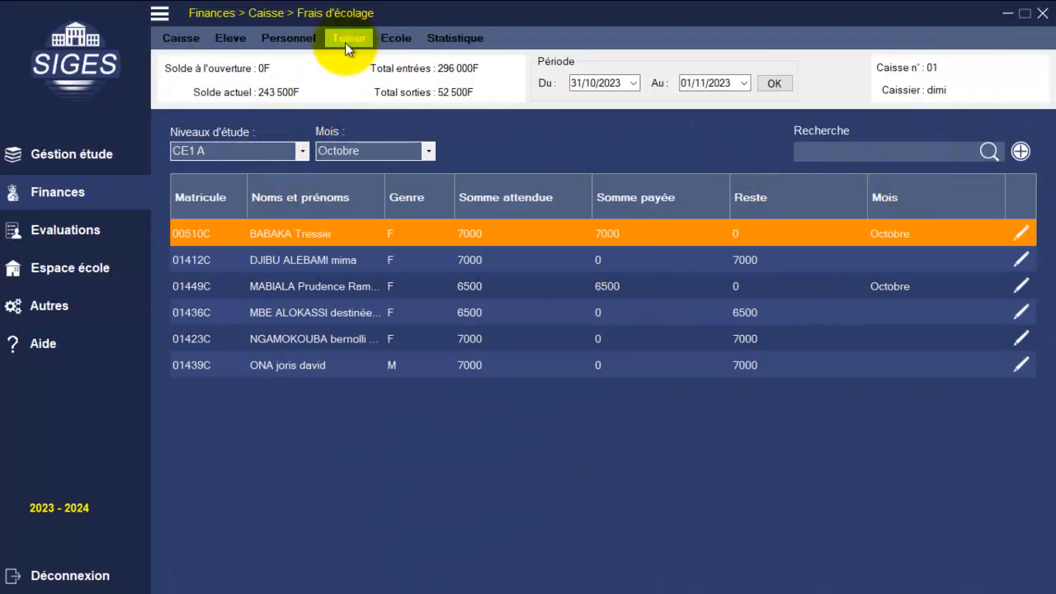
# Open the tutors' list of pupil tuition fees and search it for "apa"
pyautogui.click(346, 42)
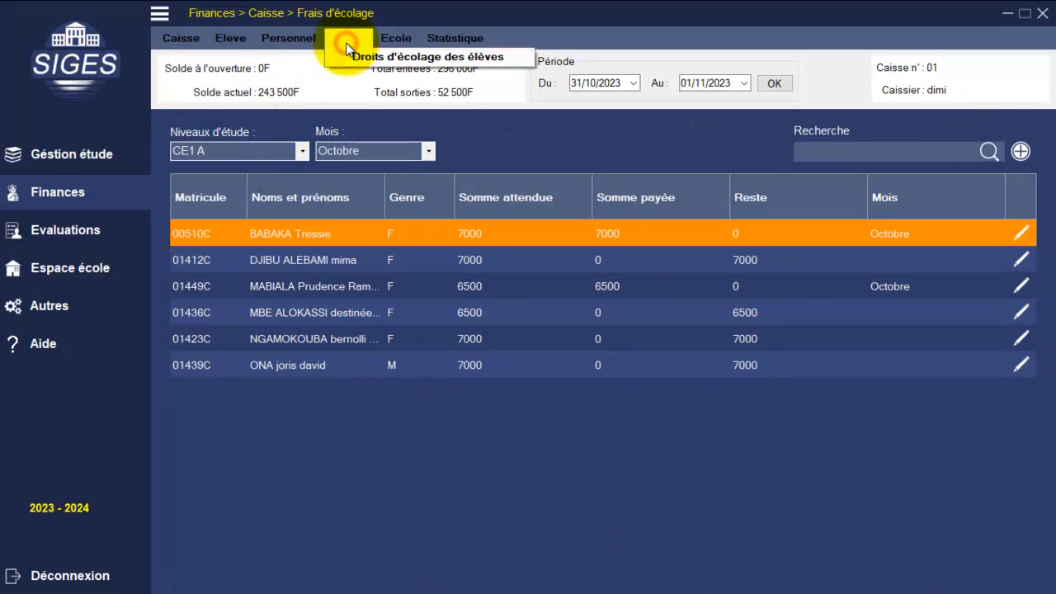
pyautogui.click(373, 57)
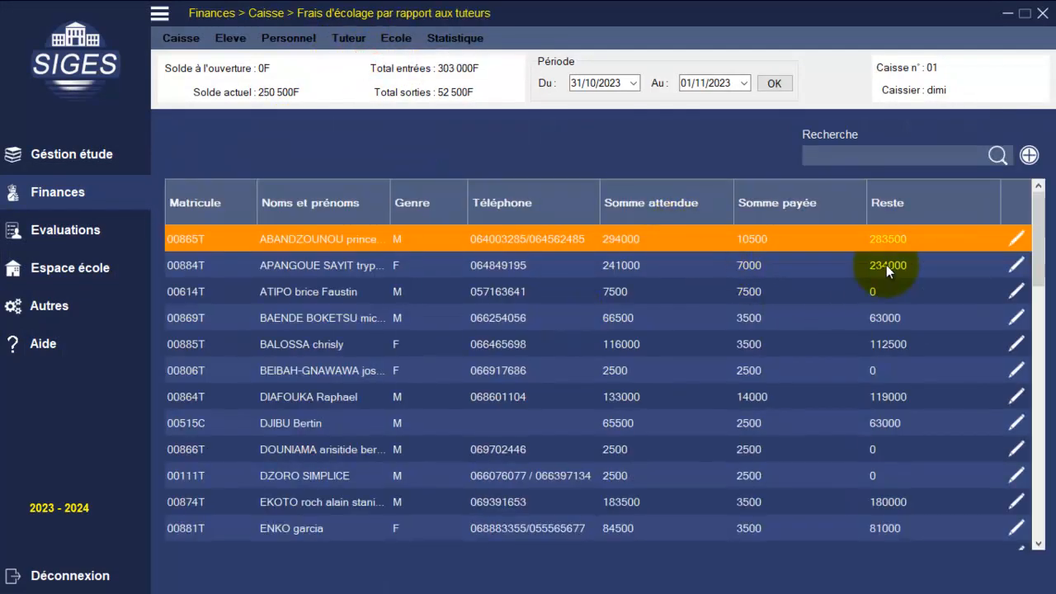
pyautogui.click(849, 154)
pyautogui.write('apa')
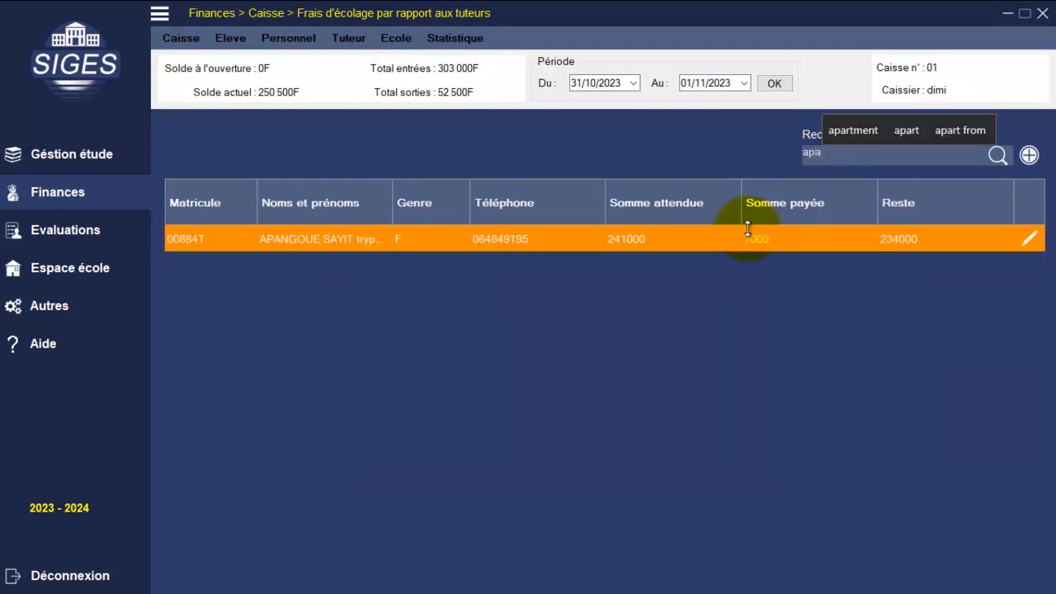
# Open the found tutor's record and display the monthly fees (Frais mensuels) of the children in their care
pyautogui.click(1029, 240)
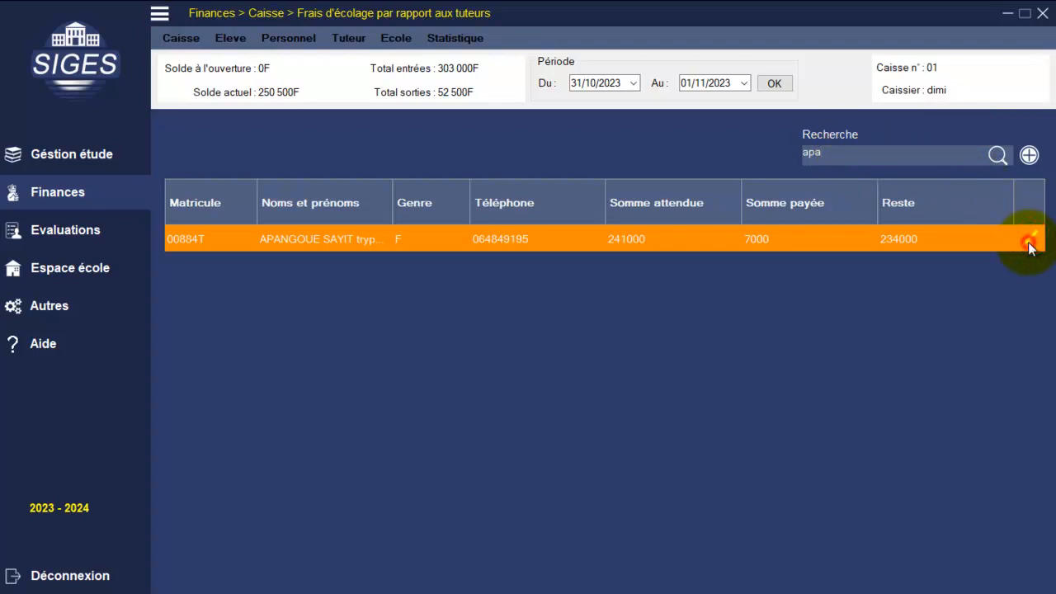
pyautogui.click(1028, 240)
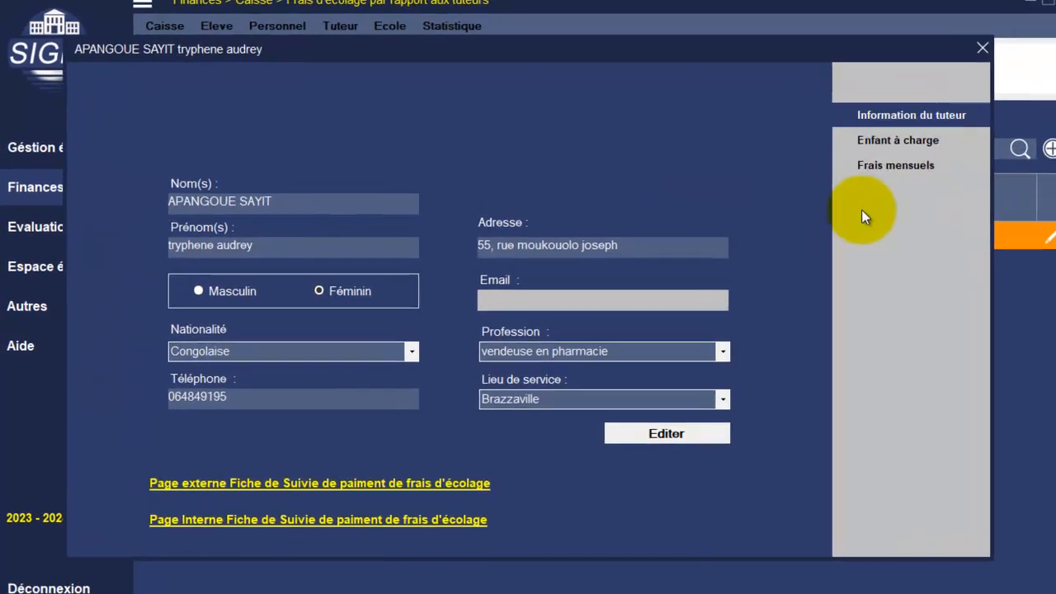
pyautogui.click(938, 156)
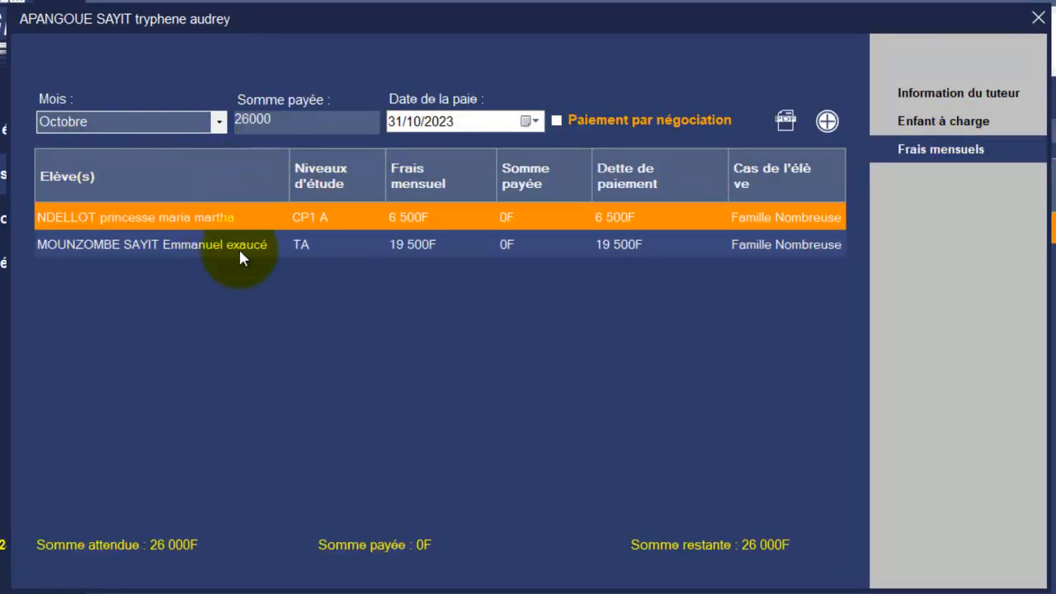
# Record a partial payment of 20000 towards the Octobre monthly fees of the tutor's children
pyautogui.click(430, 245)
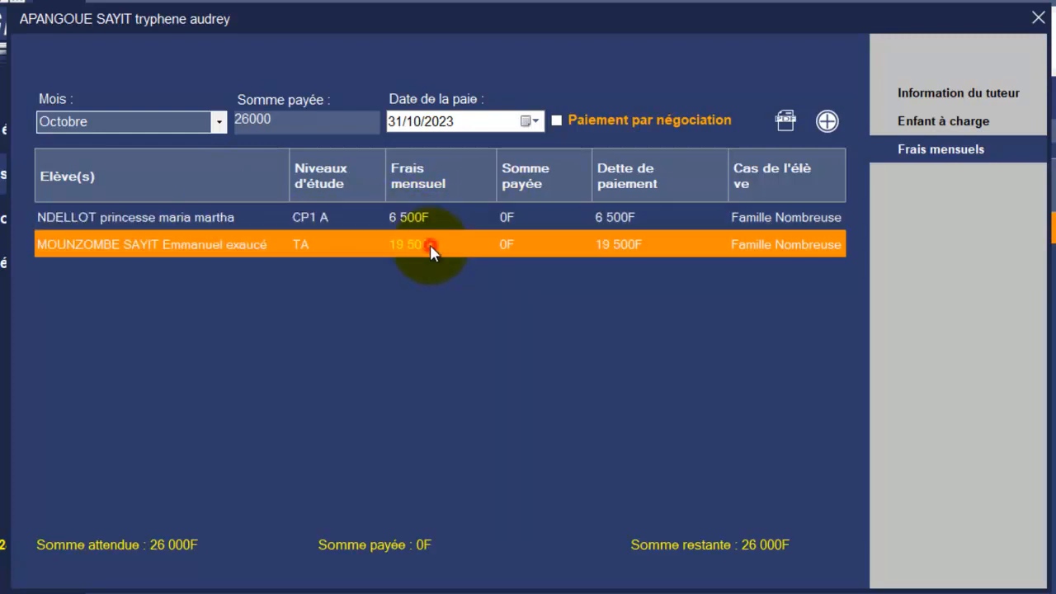
pyautogui.doubleClick(273, 120)
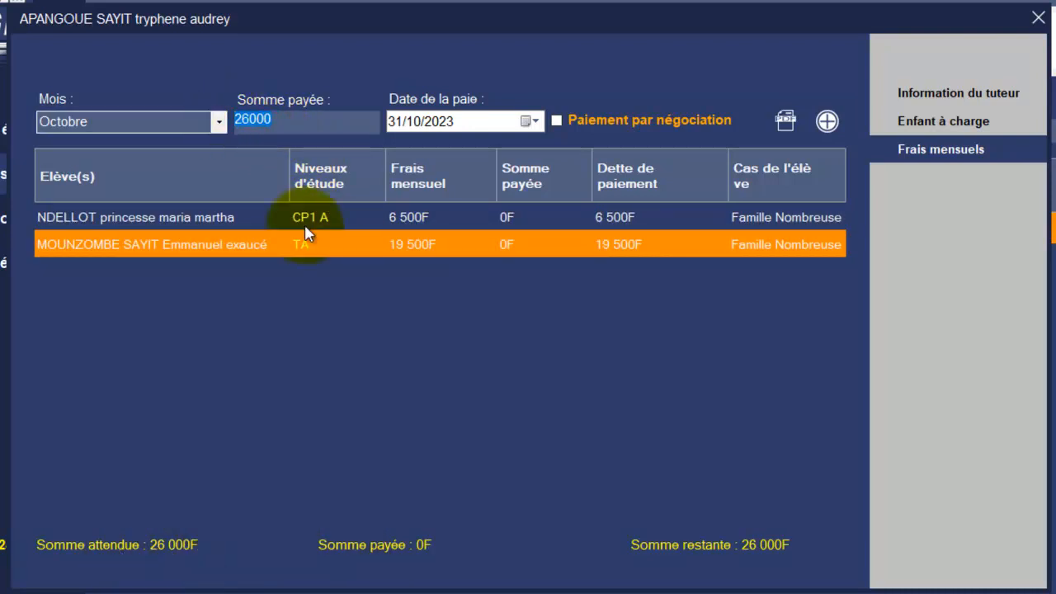
pyautogui.click(275, 123)
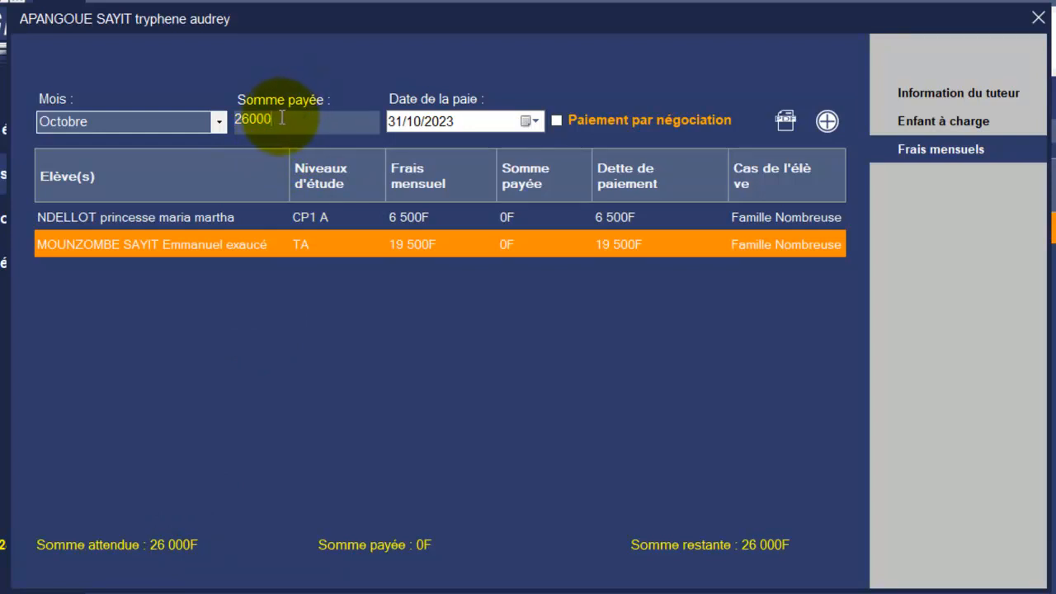
pyautogui.moveTo(277, 122); pyautogui.dragTo(223, 124)
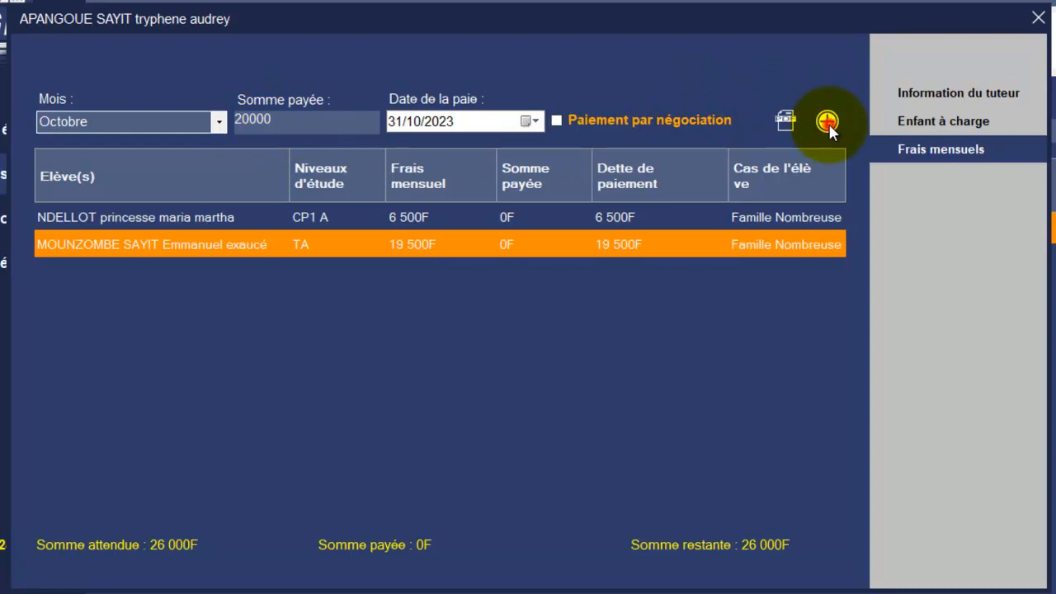
pyautogui.click(827, 122)
pyautogui.click(548, 376)
pyautogui.click(599, 373)
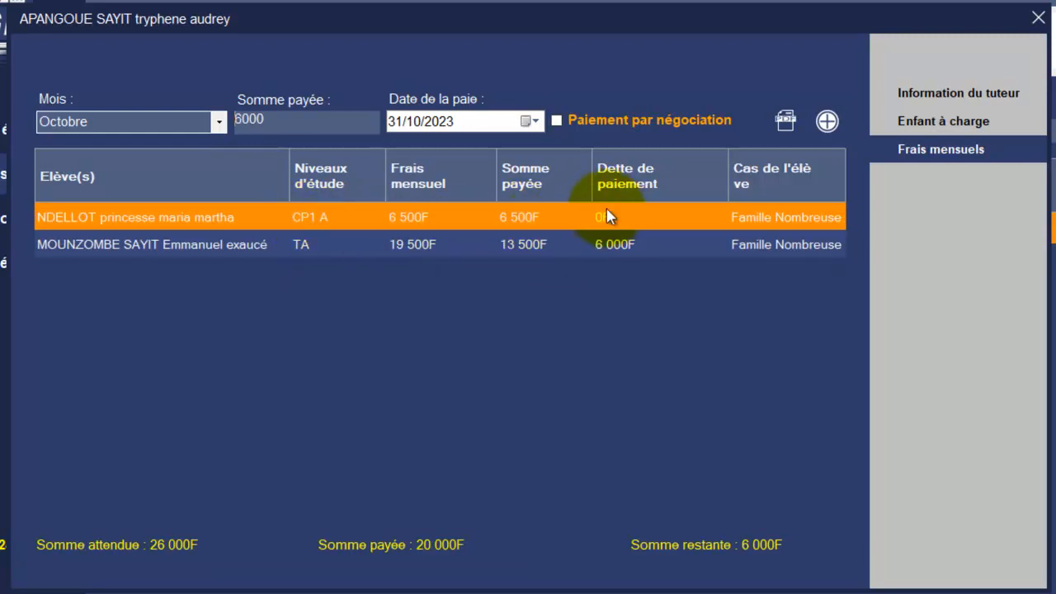
# Examine the children's Octobre payment rows, then close the tutor's record and reopen it at the monthly fees (Frais mensuels)
pyautogui.doubleClick(244, 117)
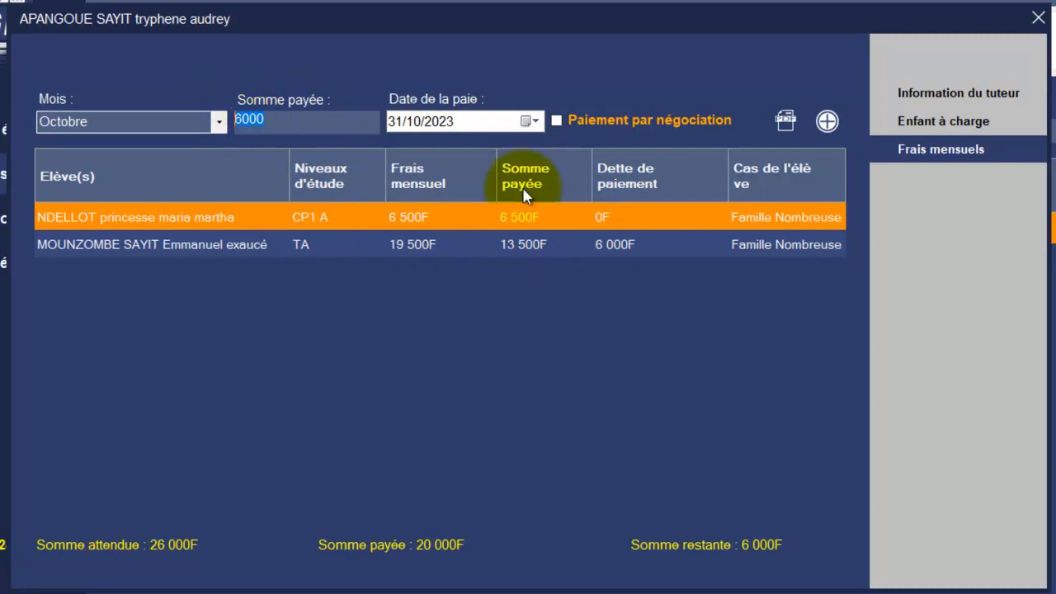
pyautogui.click(629, 244)
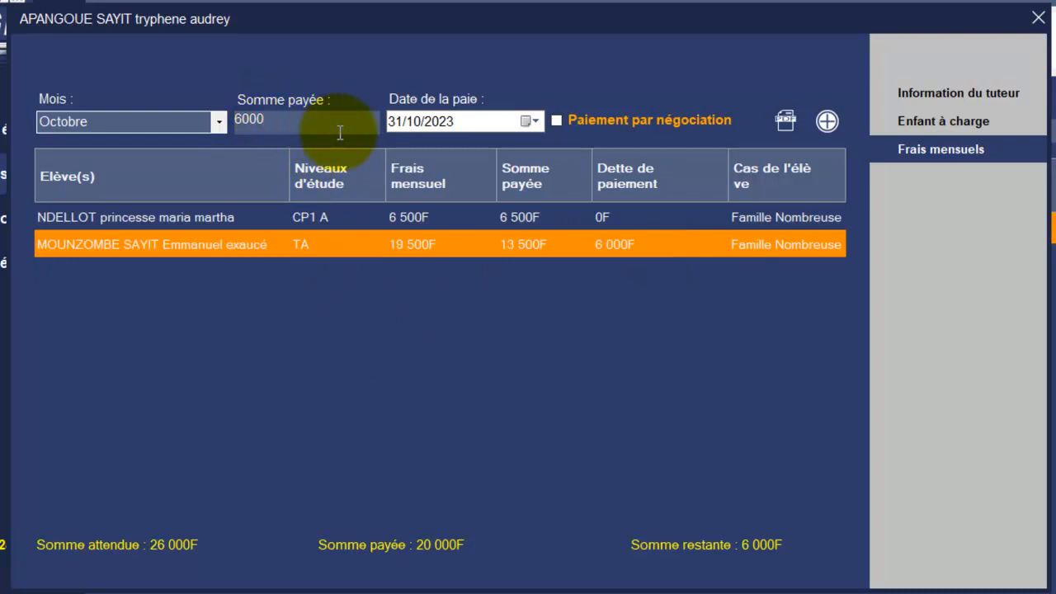
pyautogui.click(1038, 17)
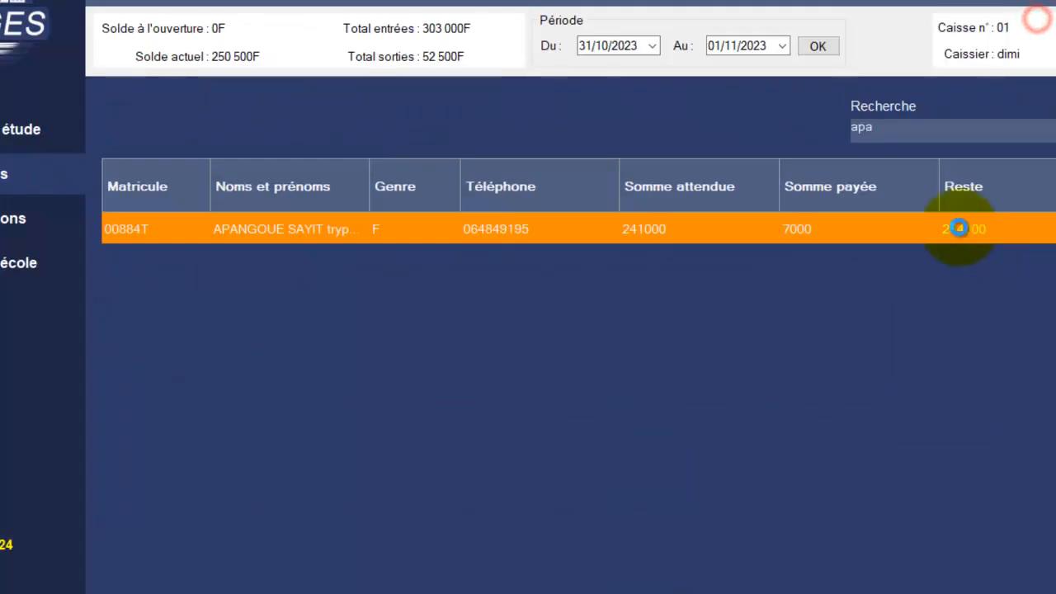
pyautogui.click(960, 123)
pyautogui.doubleClick(495, 229)
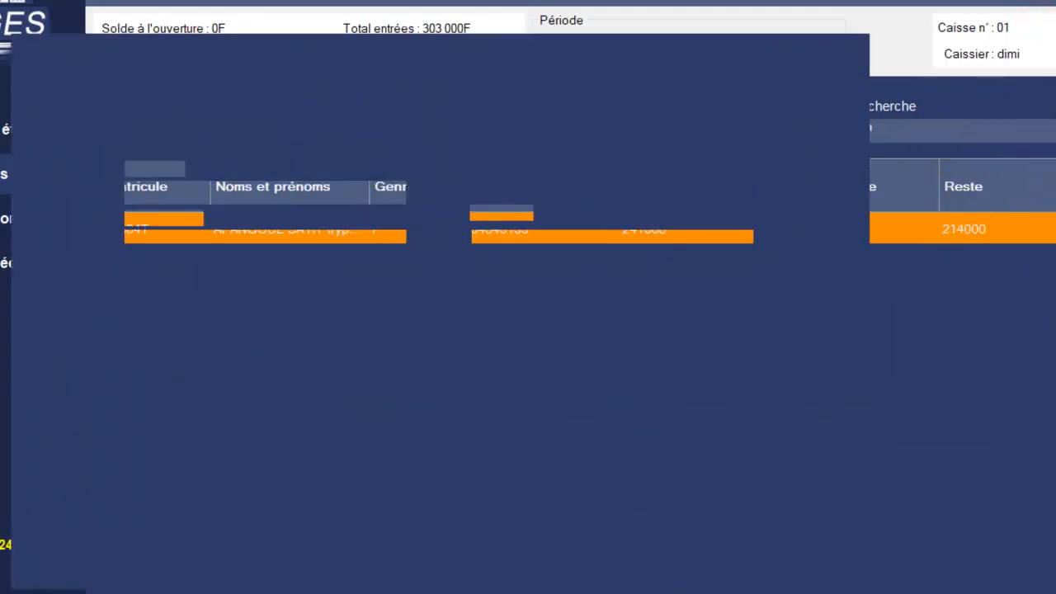
pyautogui.click(930, 150)
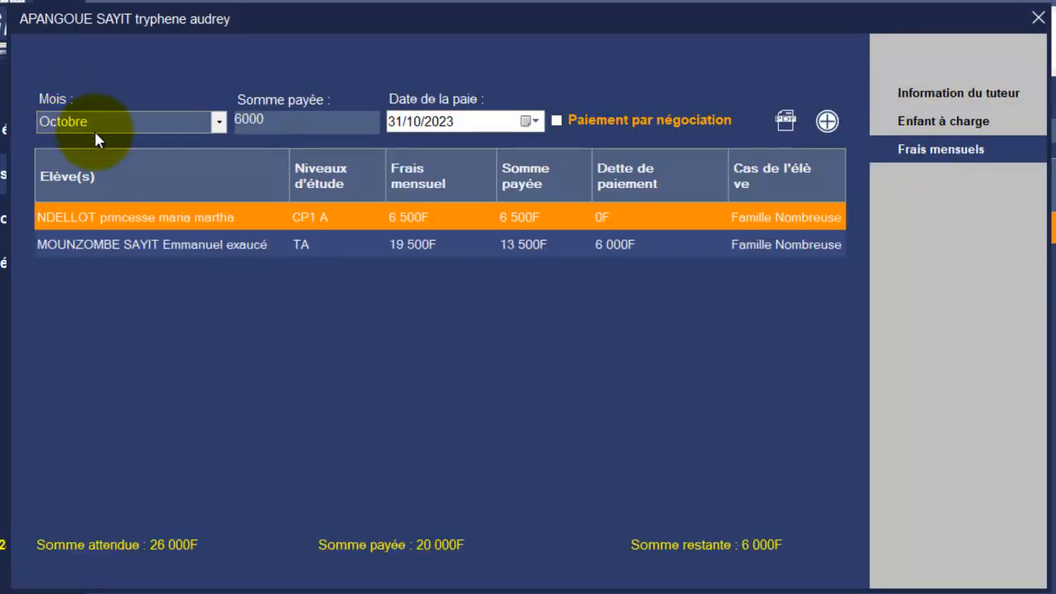
# Settle the Octobre fees of the tutor's children with a final payment of 6000
pyautogui.moveTo(297, 117); pyautogui.dragTo(229, 121)
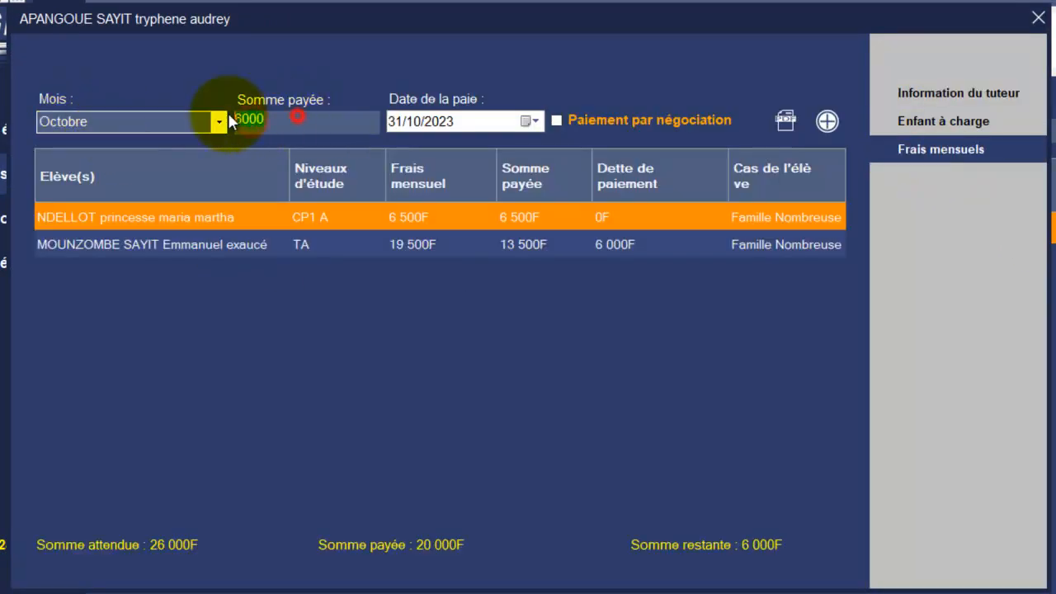
pyautogui.click(828, 122)
pyautogui.press('Return')
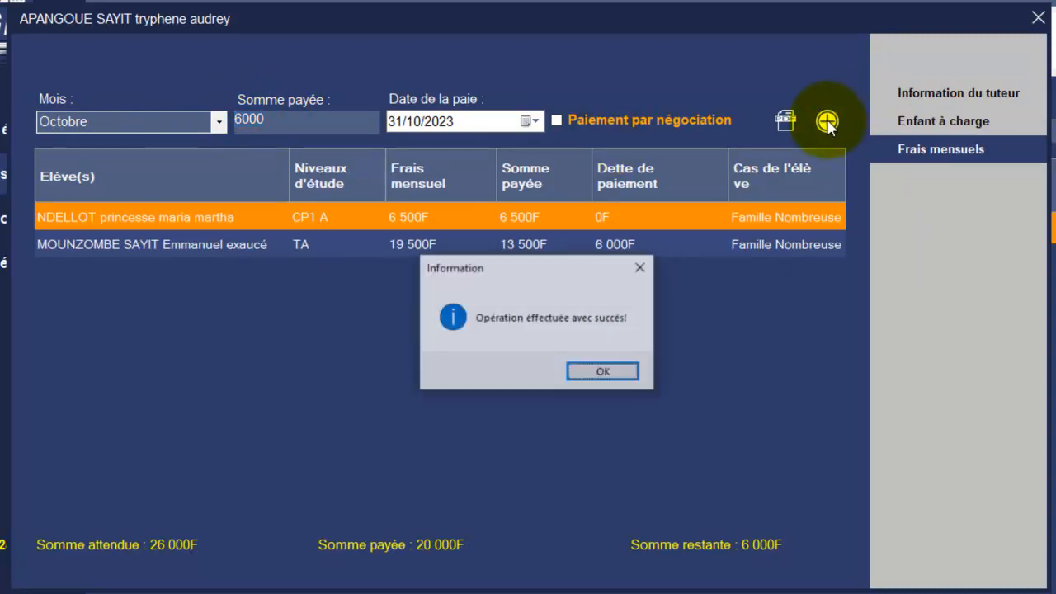
pyautogui.press('Return')
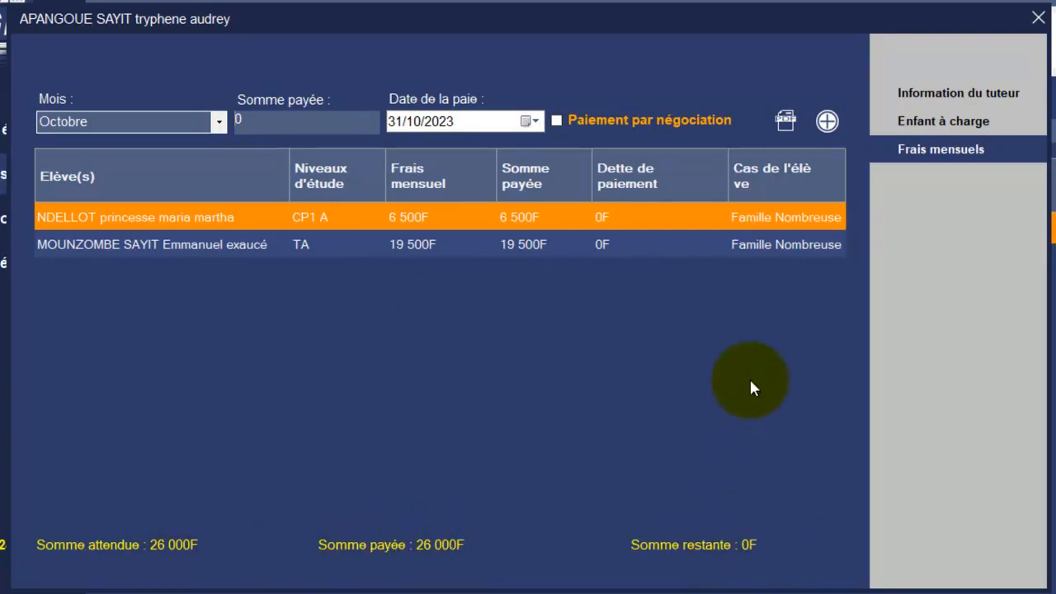
# Generate the tutor's Octobre PDF receipt for "Frais mensuel (droit d'écolage)", view it, and close the receipt and the tutor's record
pyautogui.click(784, 123)
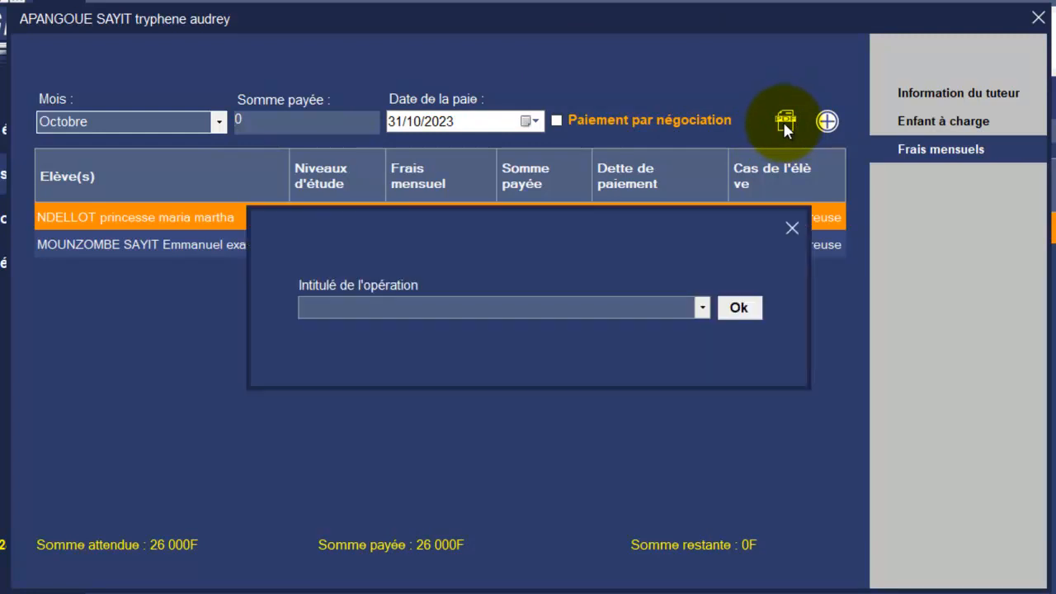
pyautogui.click(703, 308)
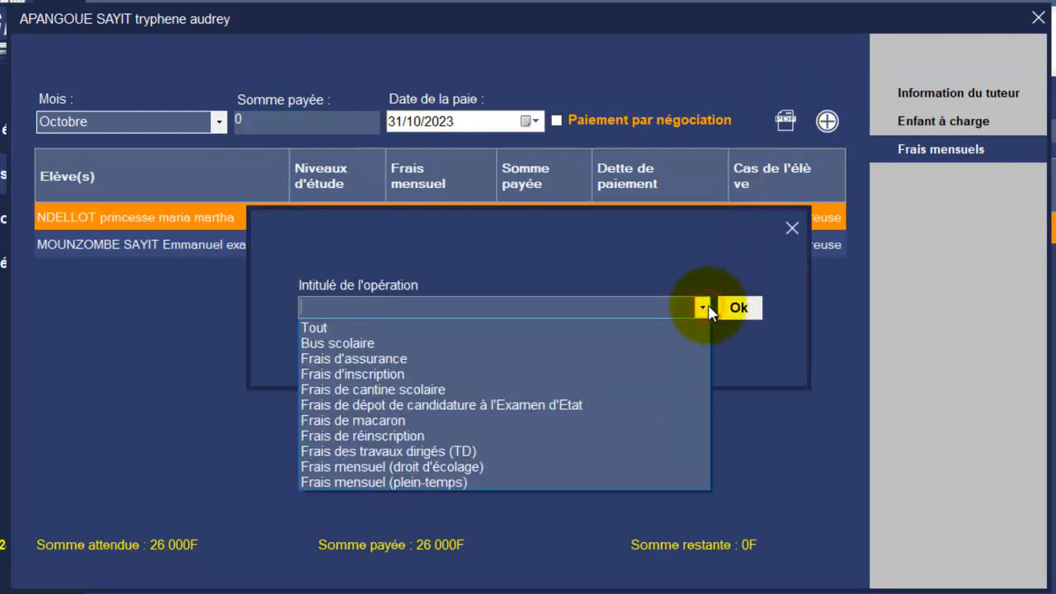
pyautogui.click(450, 467)
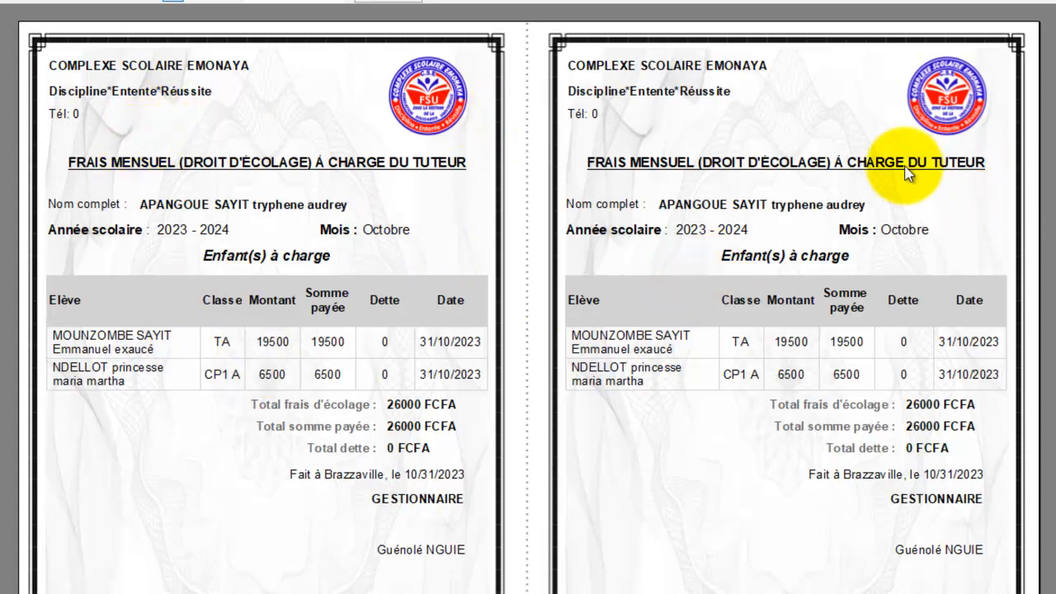
pyautogui.click(1038, 2)
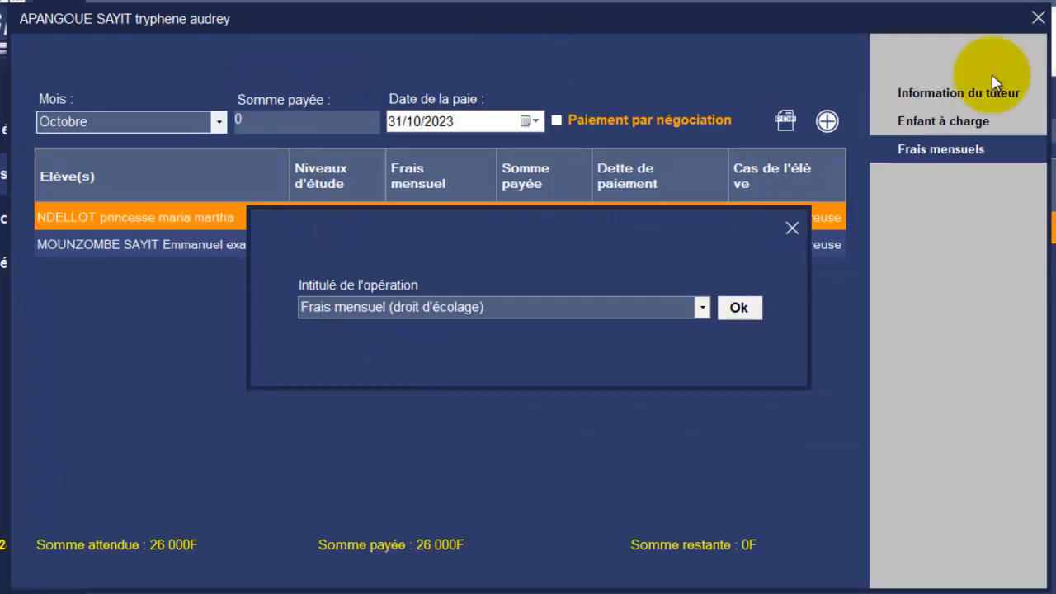
pyautogui.click(792, 224)
pyautogui.click(1038, 17)
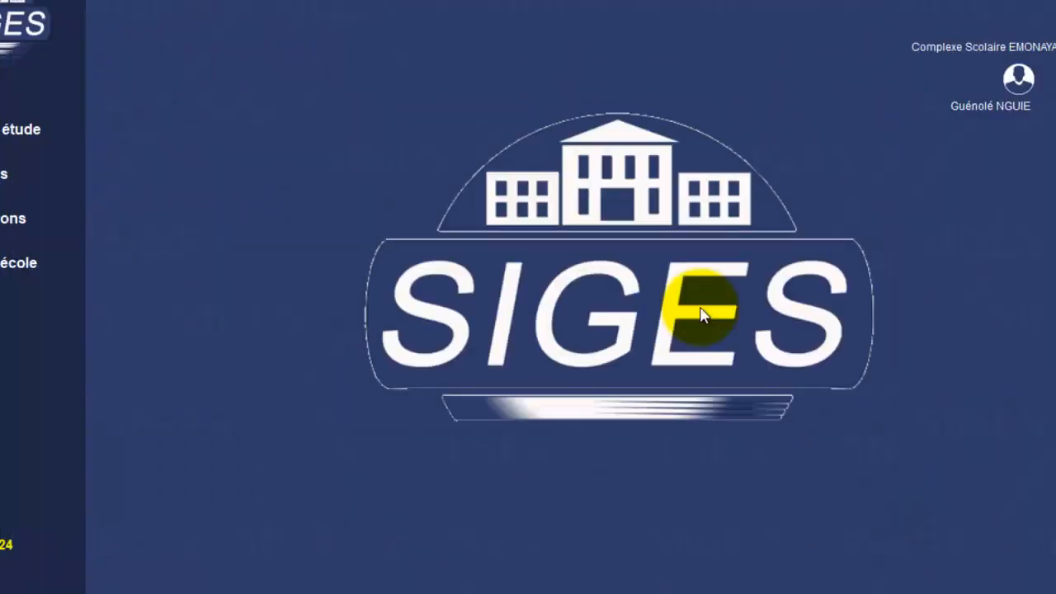